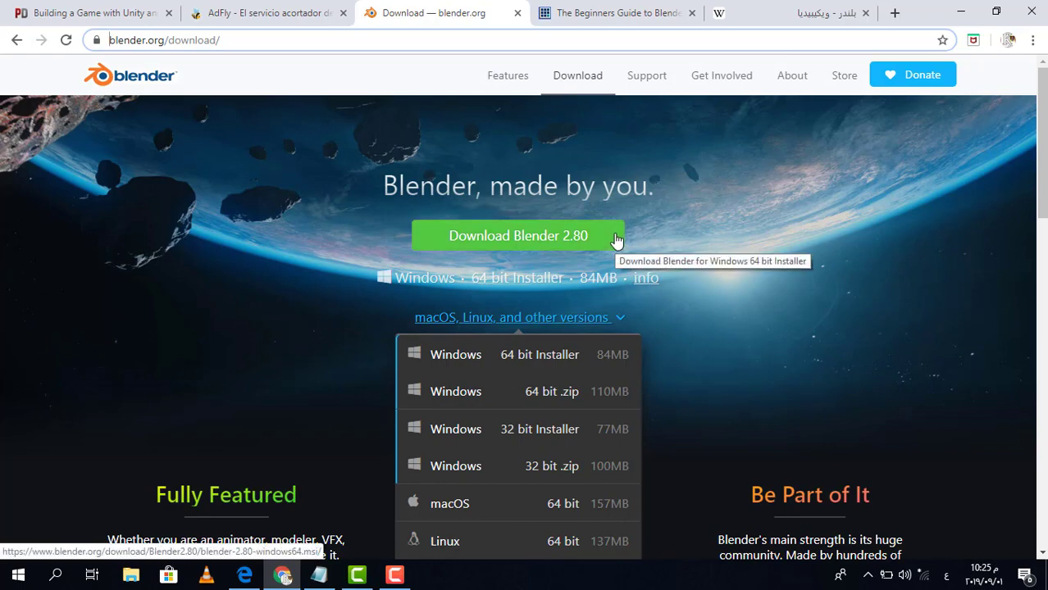
pyautogui.scroll(-3, 703, 292)
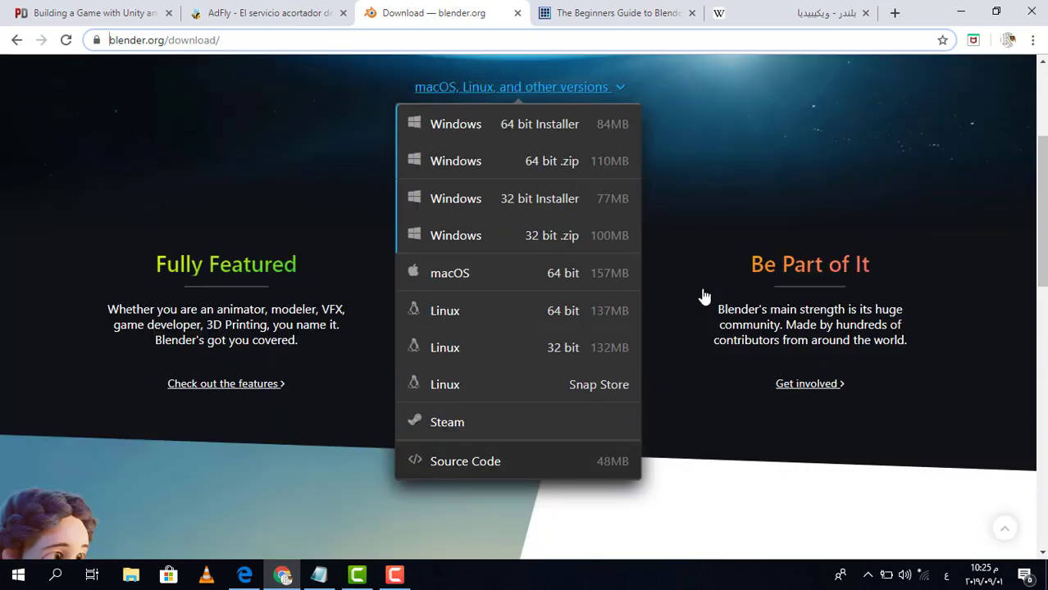
pyautogui.scroll(-3, 704, 295)
pyautogui.scroll(-2, 701, 291)
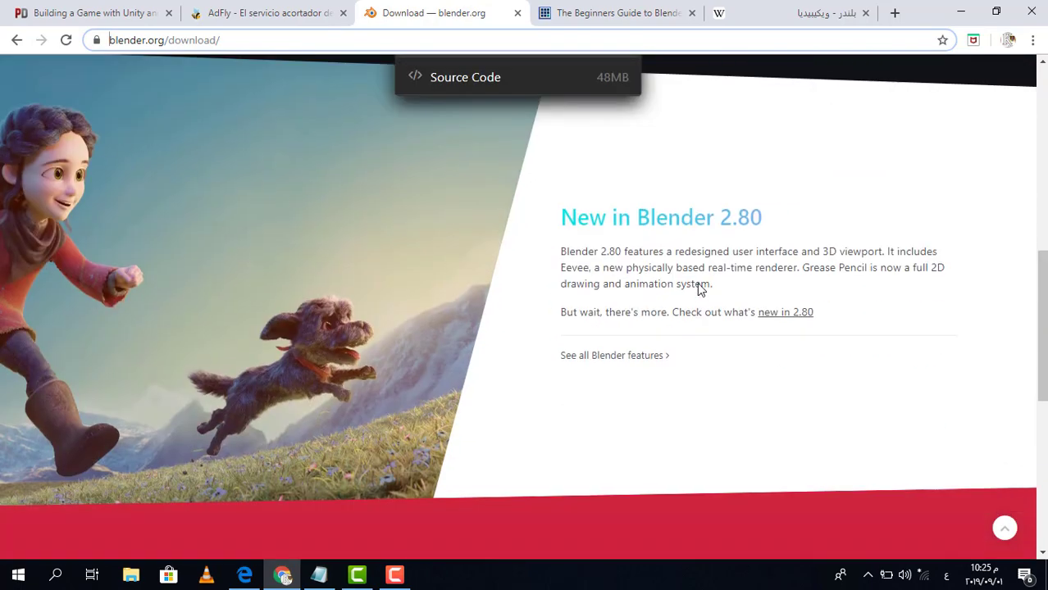
pyautogui.scroll(4, 695, 279)
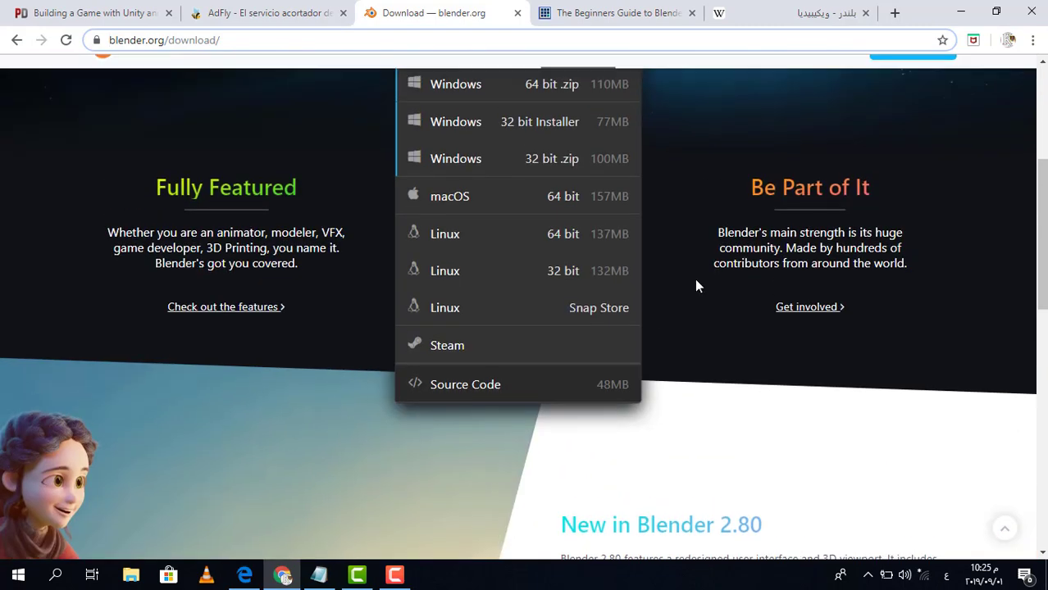
pyautogui.scroll(2, 695, 278)
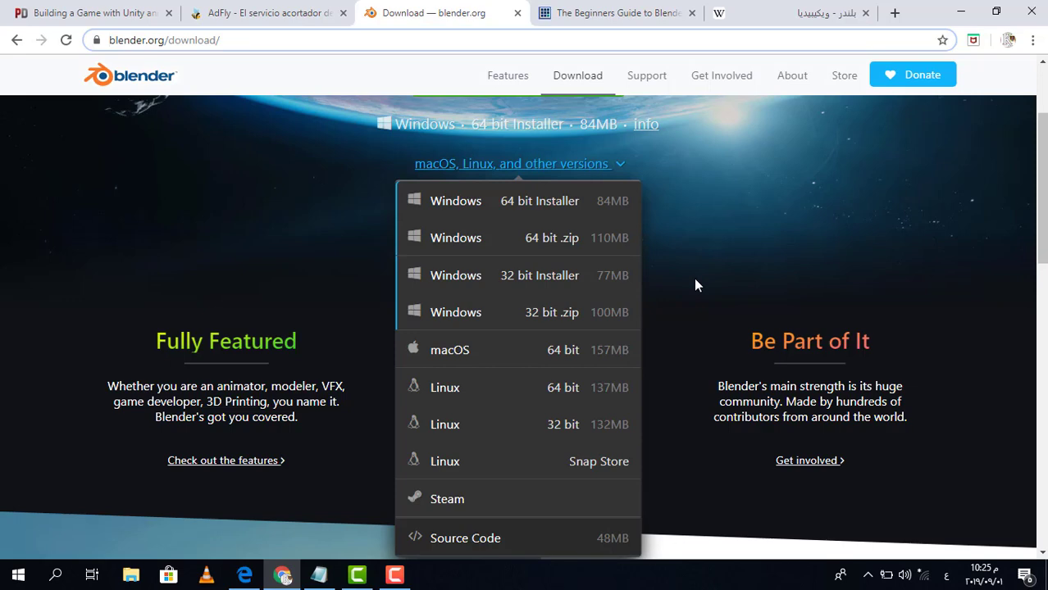
# Switch to The Beginners Guide to Blender PDF and scroll through its cover and page 2
pyautogui.click(628, 10)
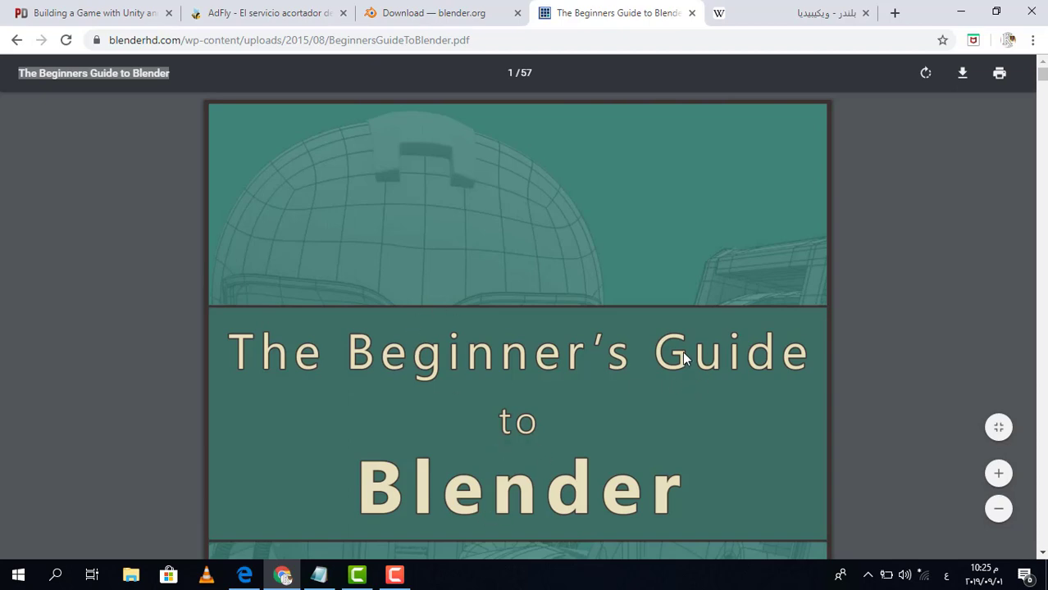
pyautogui.scroll(-1, 684, 361)
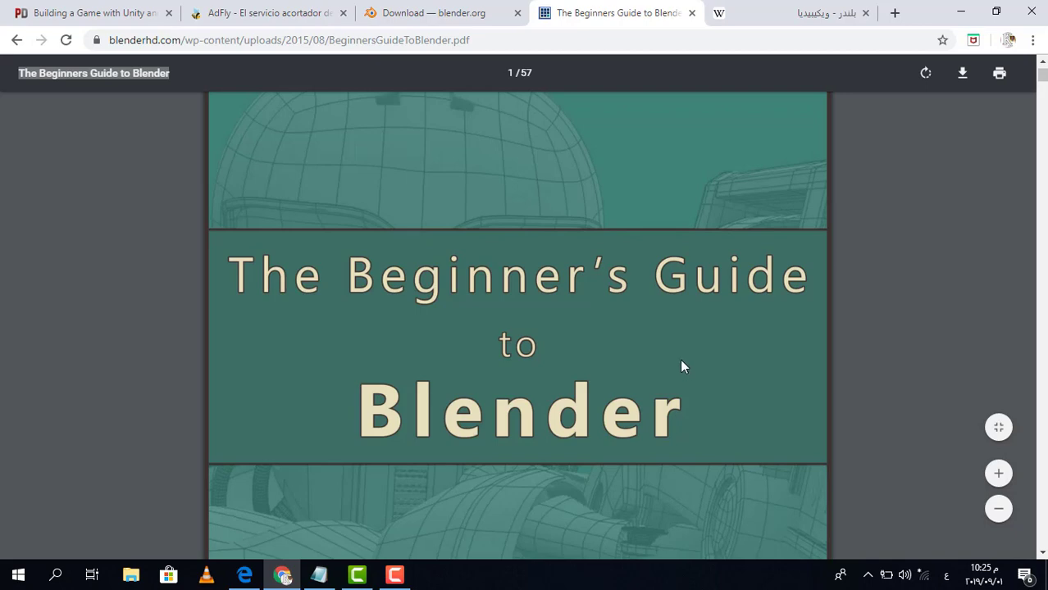
pyautogui.scroll(-5, 620, 353)
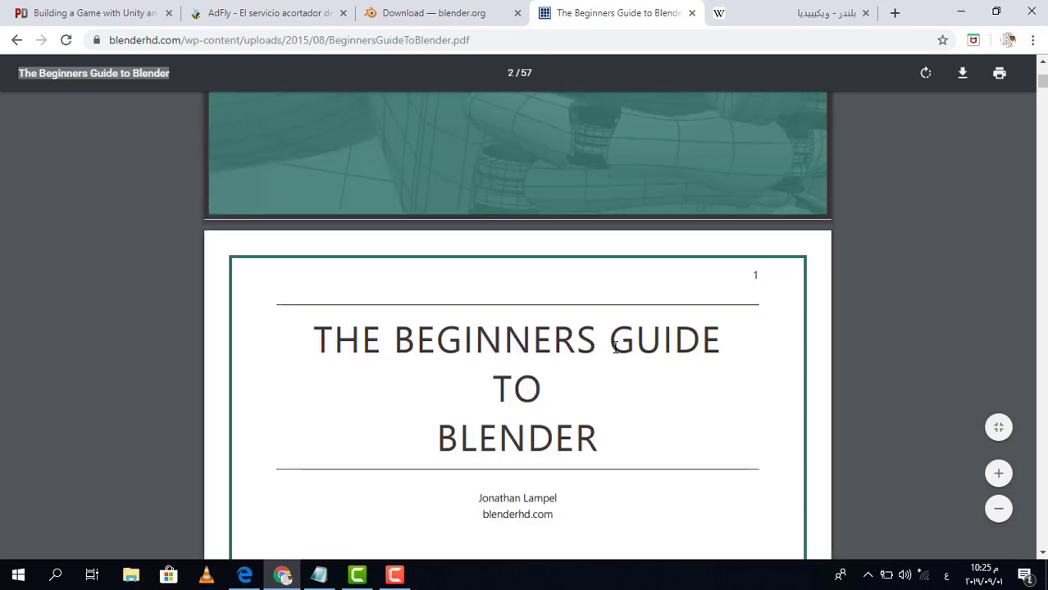
pyautogui.scroll(4, 616, 347)
pyautogui.scroll(2, 616, 347)
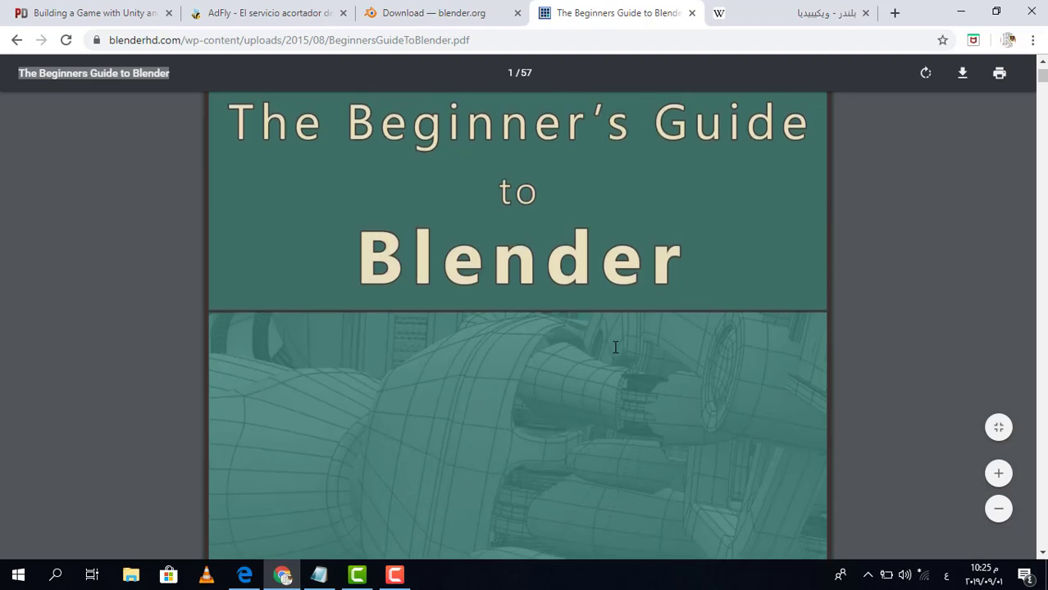
pyautogui.scroll(1, 615, 347)
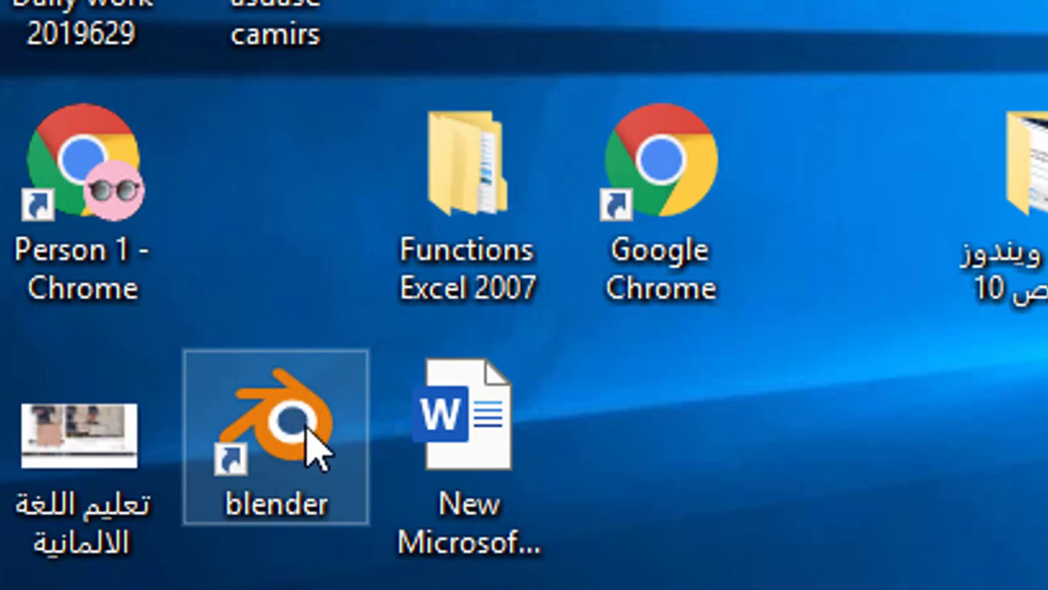
# Launch Blender from the desktop shortcut; it fails with an unsupported graphics card (OpenGL 3.3) error
pyautogui.click(311, 447)
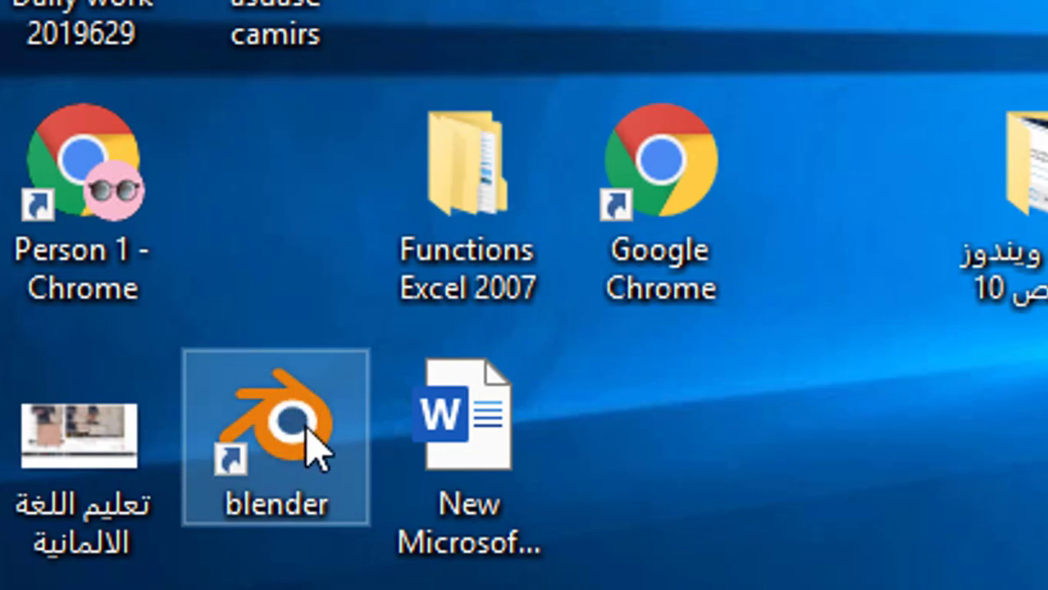
pyautogui.doubleClick(311, 447)
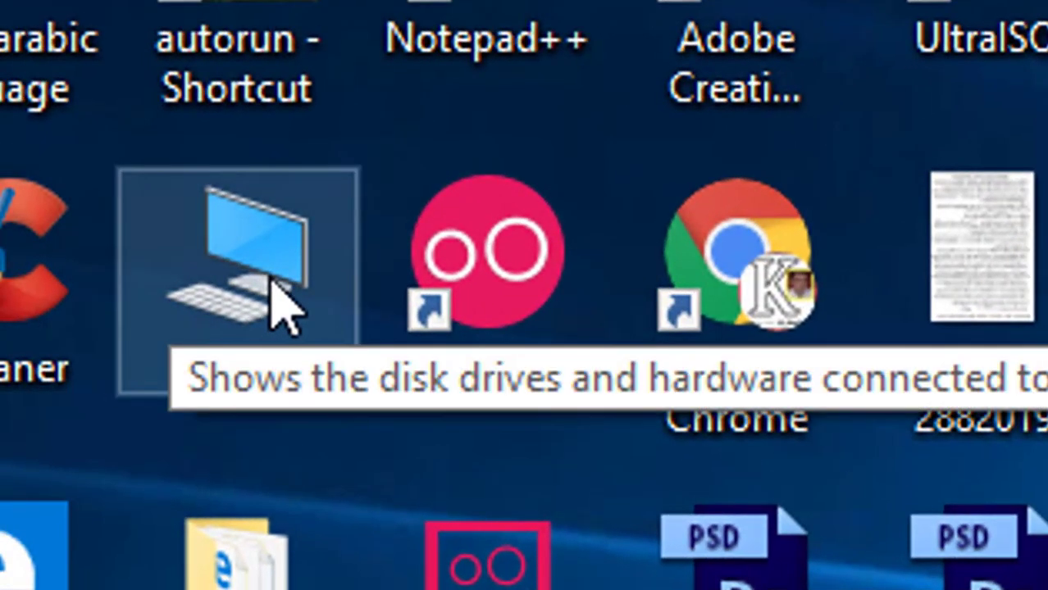
# Open This PC's properties to view Windows 10 Pro, Core 2 Duo T6600 and 4 GB RAM
pyautogui.rightClick(277, 302)
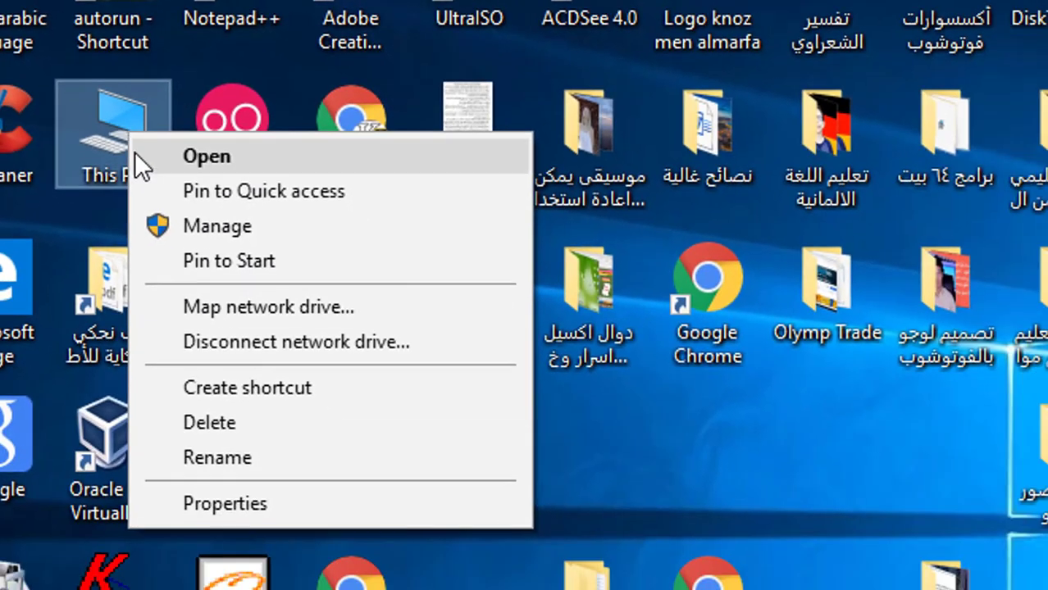
pyautogui.click(241, 505)
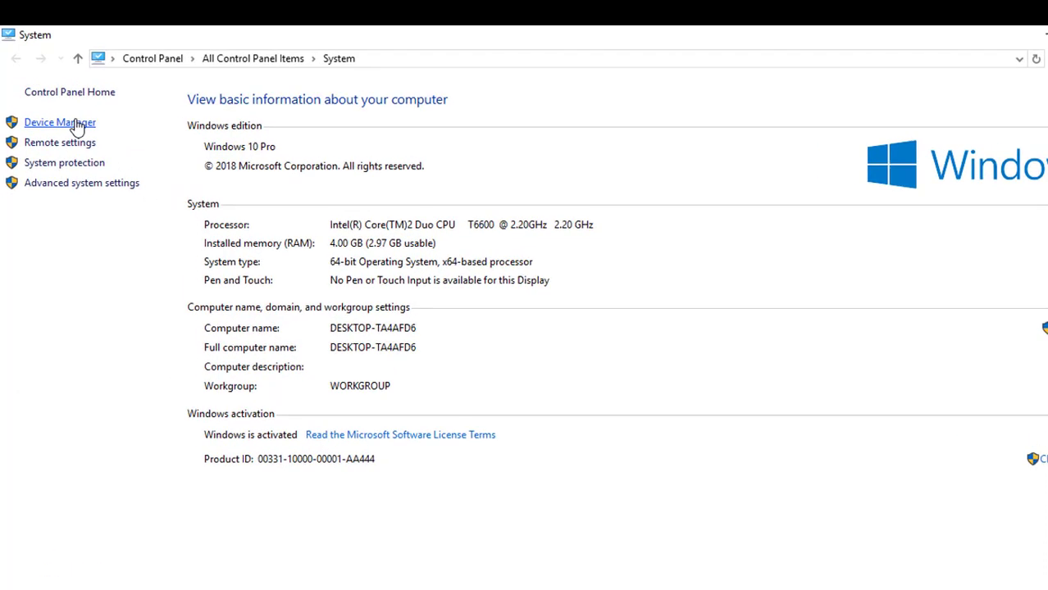
# Open Device Manager and expand Display adapters to reveal the Mobile Intel 4 Series Express Chipset
pyautogui.click(72, 116)
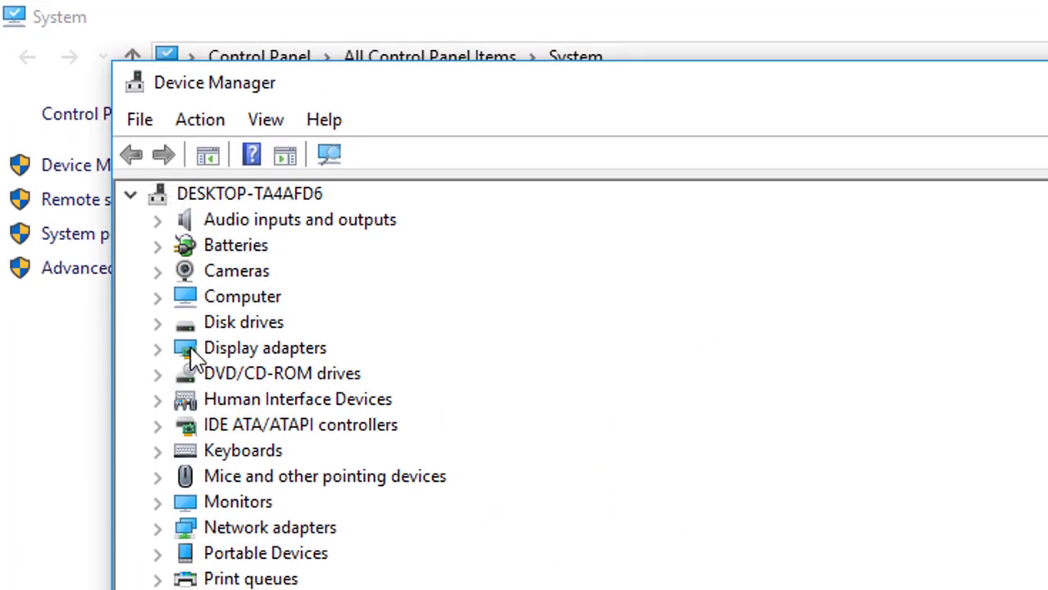
pyautogui.click(157, 349)
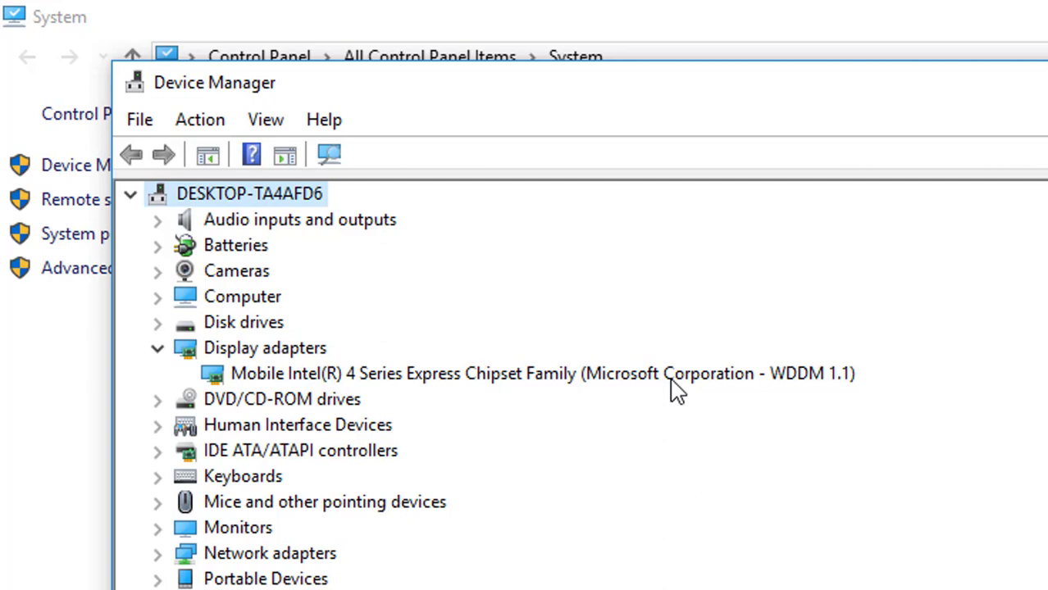
# Open the Mobile Intel adapter's properties, showing it works properly, and reposition the dialog
pyautogui.rightClick(674, 392)
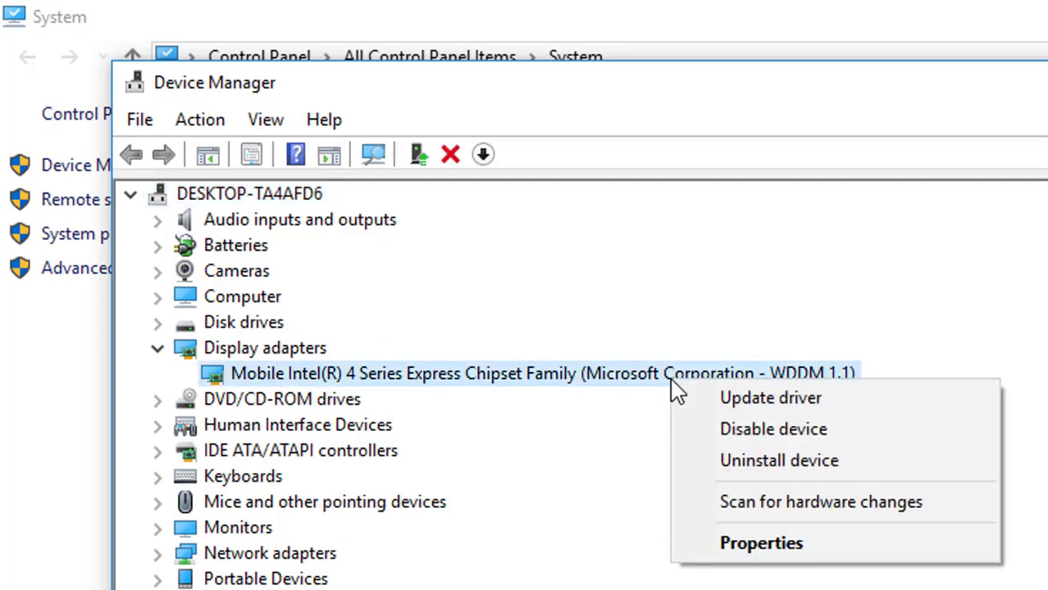
pyautogui.click(755, 552)
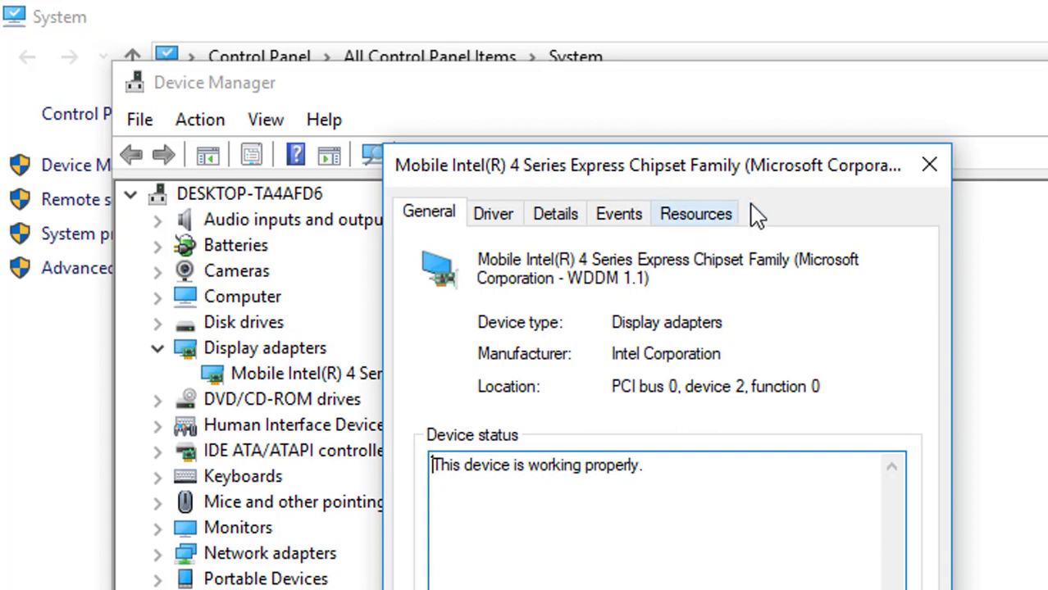
pyautogui.moveTo(814, 177); pyautogui.dragTo(930, 206)
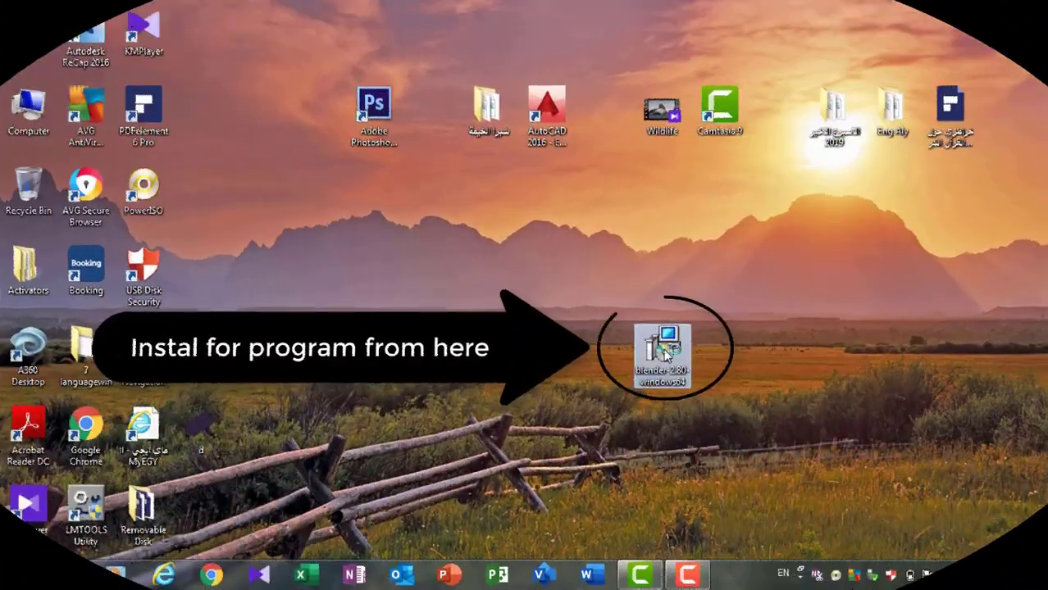
# Run the Blender installer, accept the licence and default custom setup, and install
pyautogui.doubleClick(666, 353)
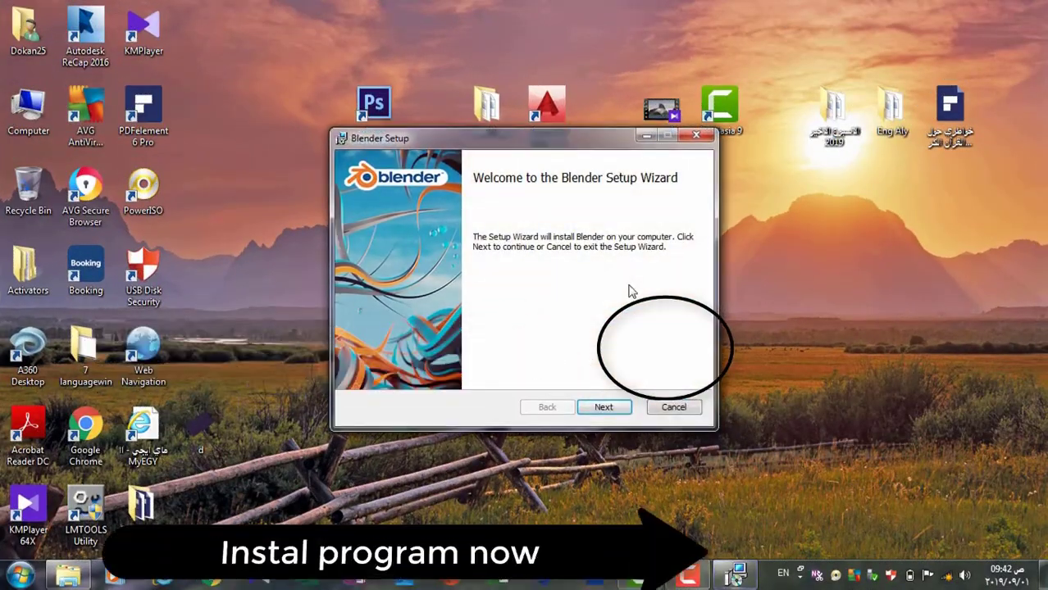
pyautogui.click(603, 408)
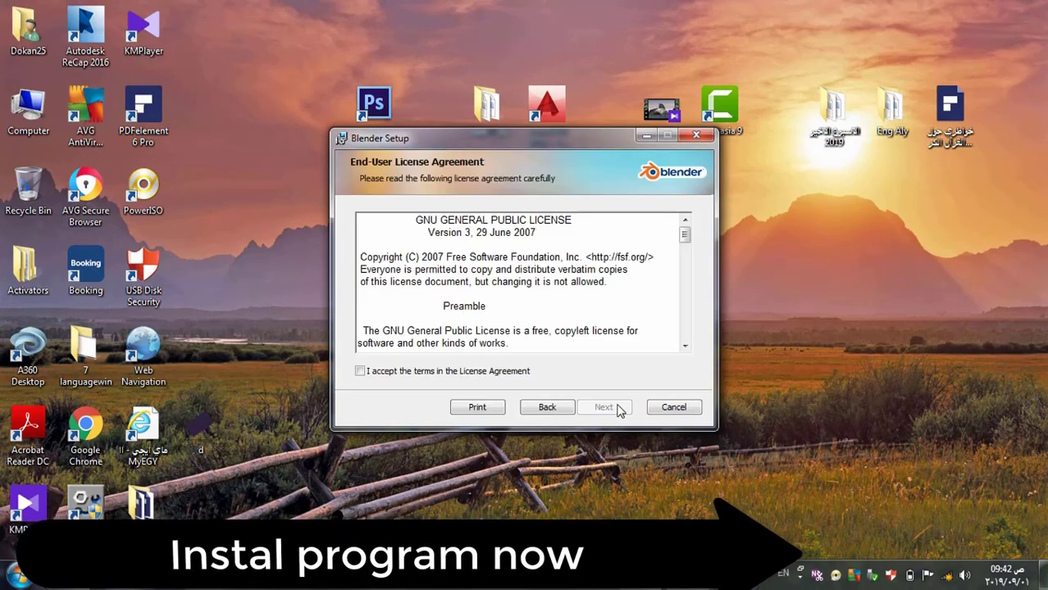
pyautogui.click(480, 383)
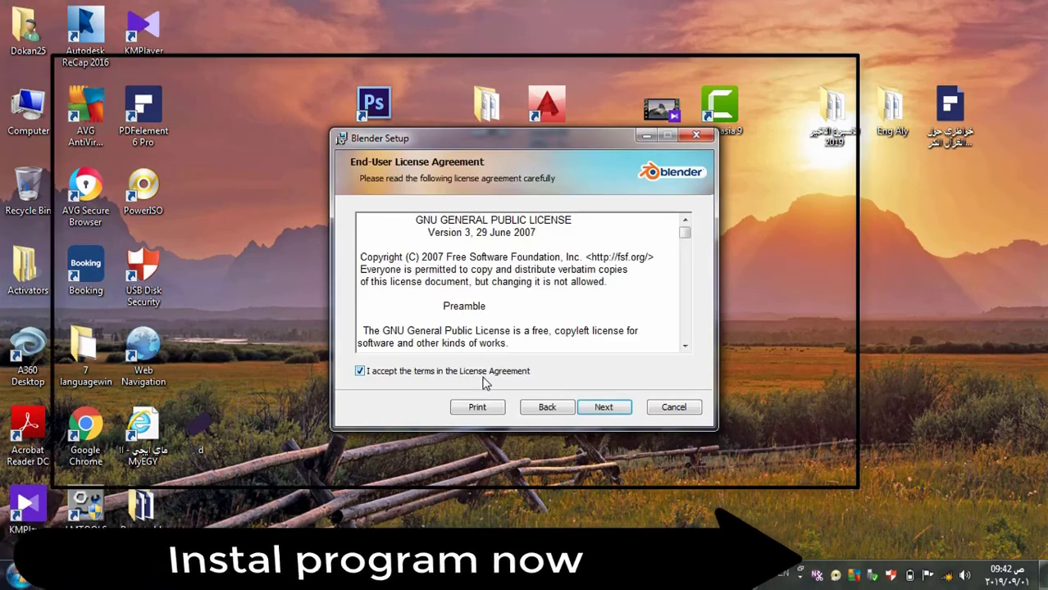
pyautogui.click(607, 408)
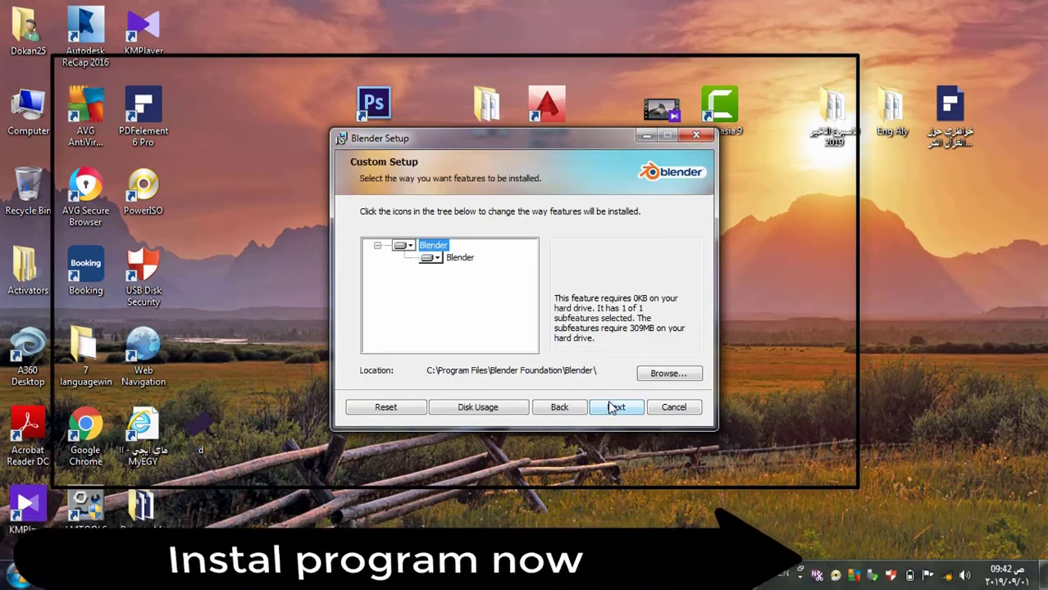
pyautogui.click(617, 408)
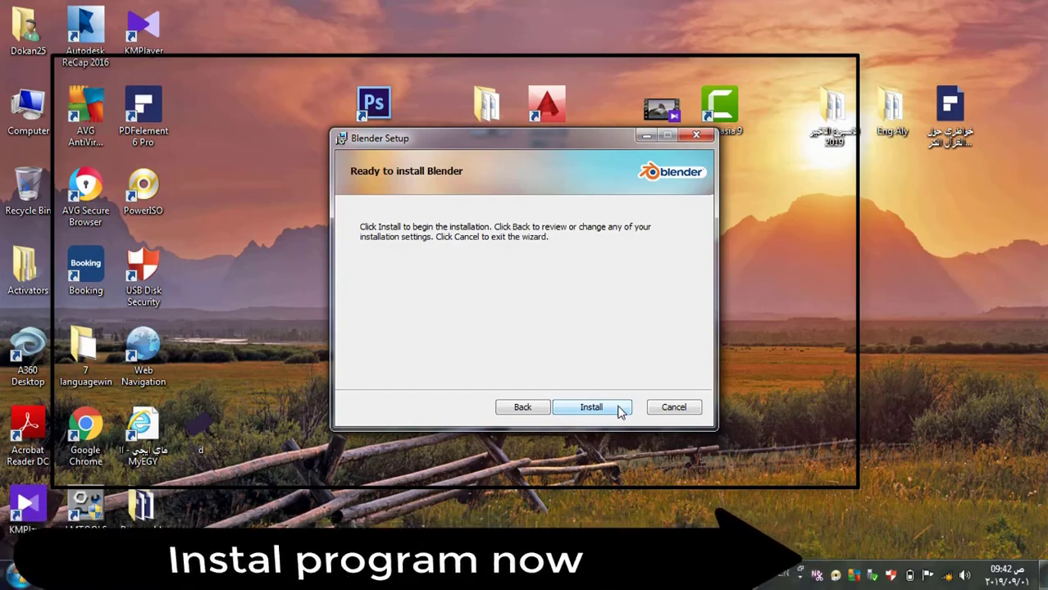
pyautogui.click(605, 412)
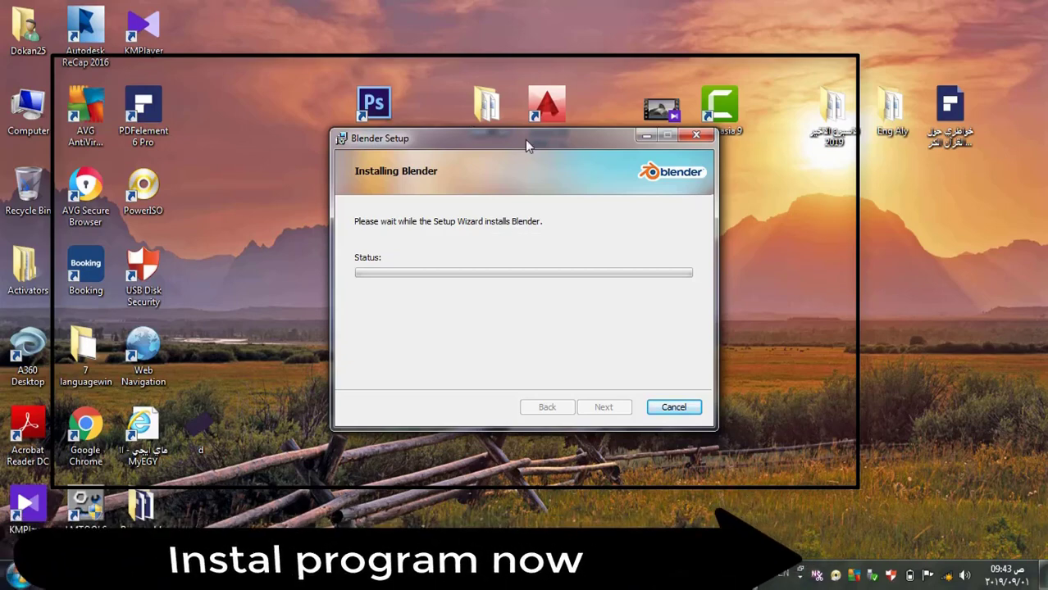
pyautogui.moveTo(525, 139)
pyautogui.mouseDown()
pyautogui.moveTo(558, 219)
pyautogui.moveTo(420, 174)
pyautogui.mouseUp()
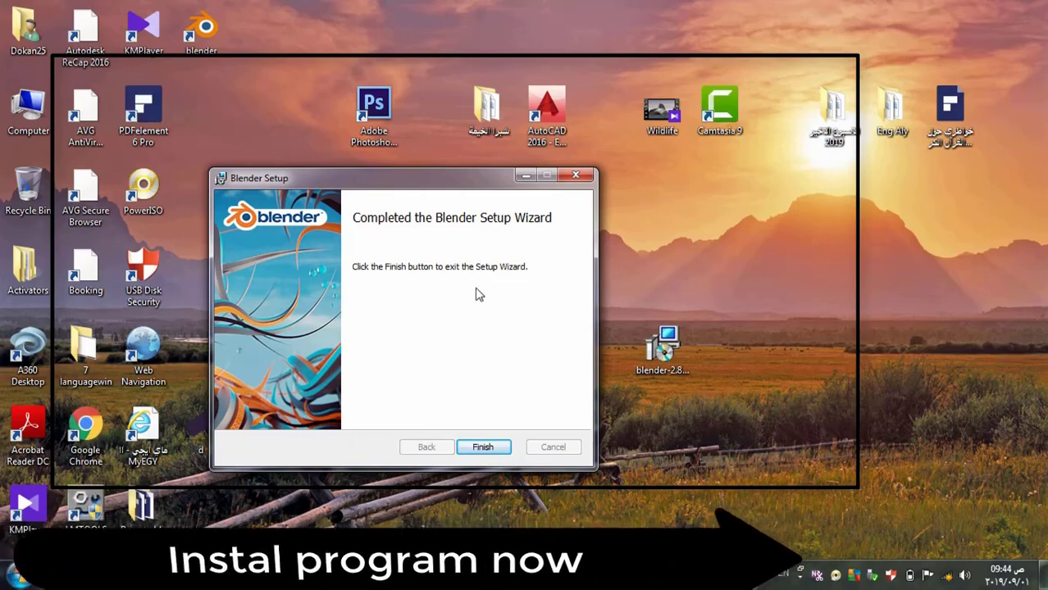
# Finish setup, place the blender shortcut beside the installer icon, and launch Blender
pyautogui.click(484, 446)
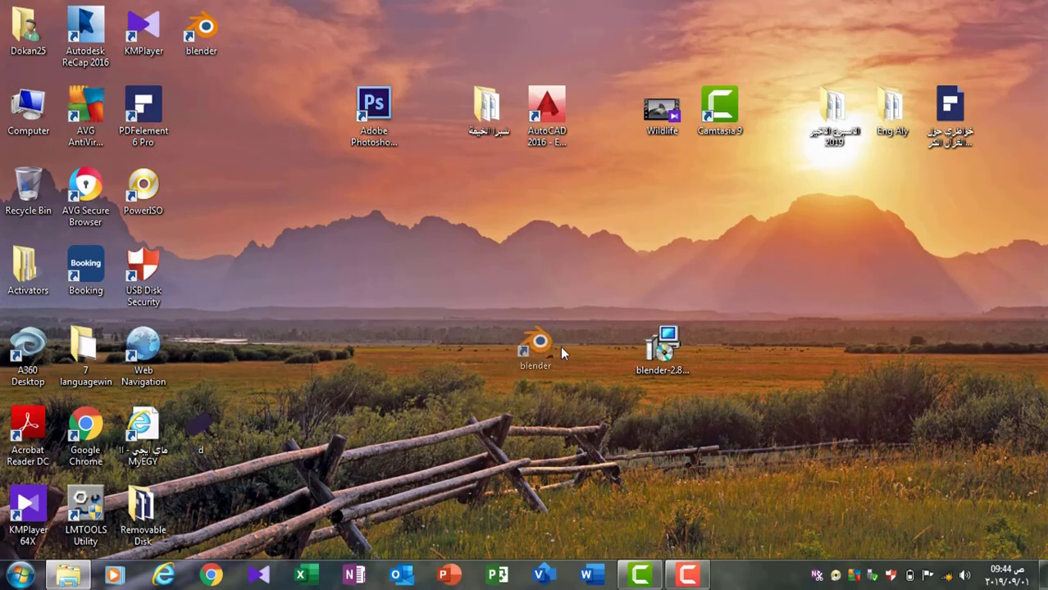
pyautogui.moveTo(275, 162); pyautogui.dragTo(565, 346)
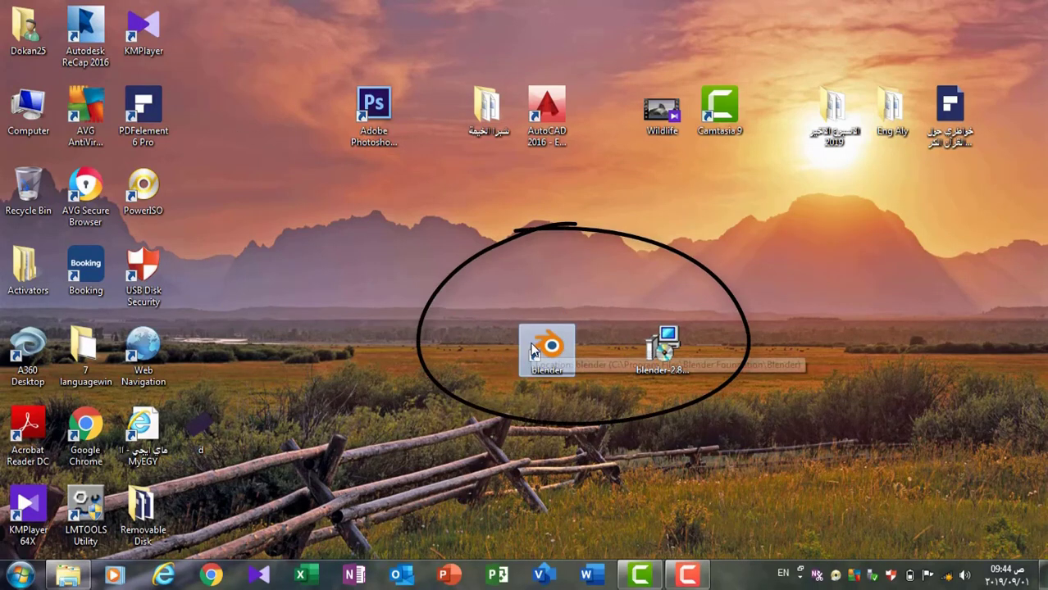
pyautogui.doubleClick(550, 347)
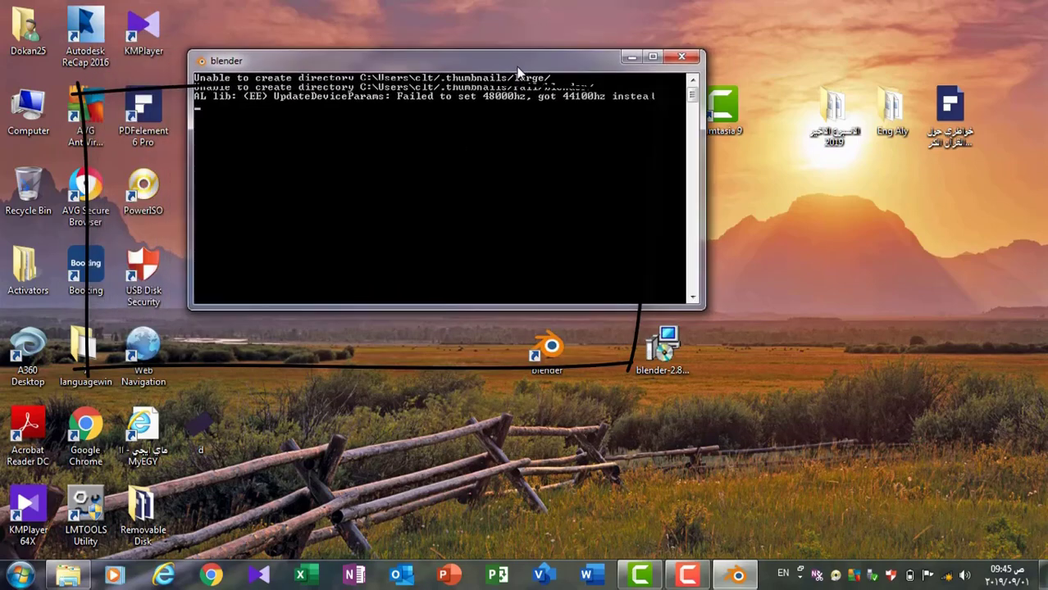
pyautogui.moveTo(424, 105); pyautogui.dragTo(517, 59)
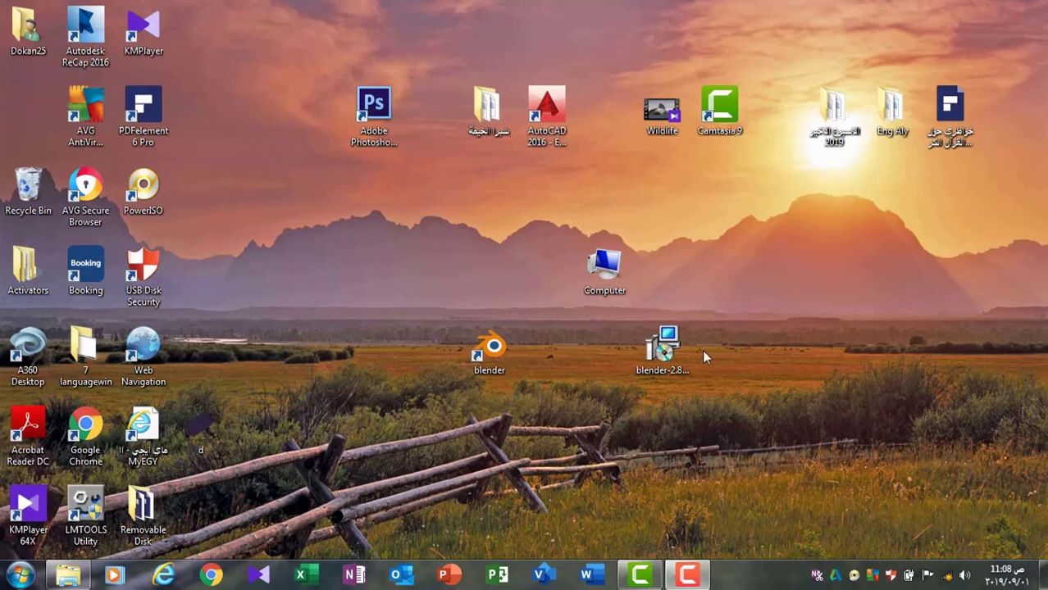
# Show the maximized System page (Windows 7 Ultimate, Core i5-2410M, 4 GB) and dismiss the color-scheme prompt
pyautogui.rightClick(609, 266)
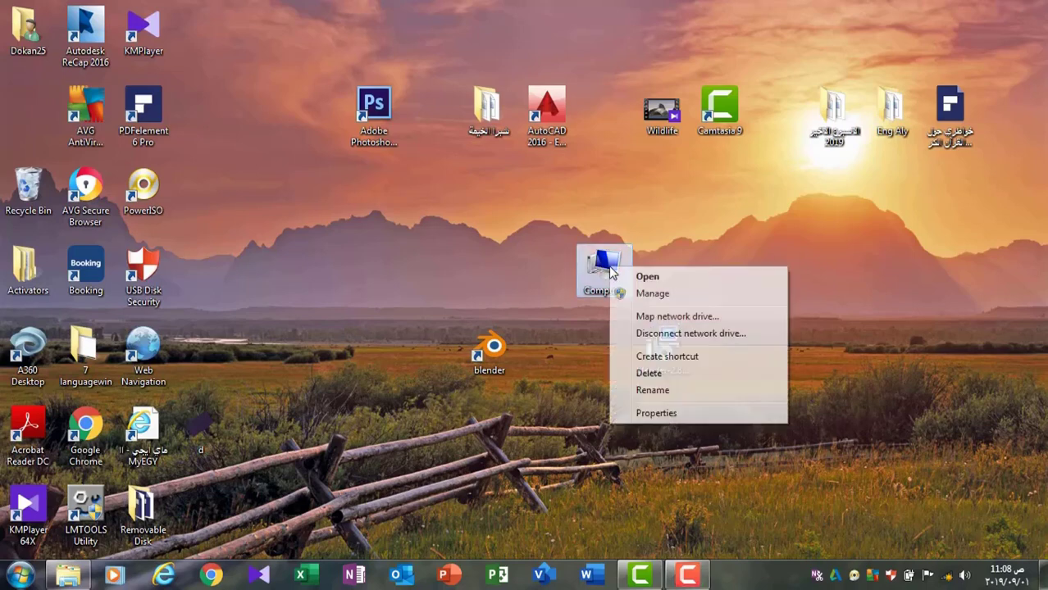
pyautogui.click(666, 412)
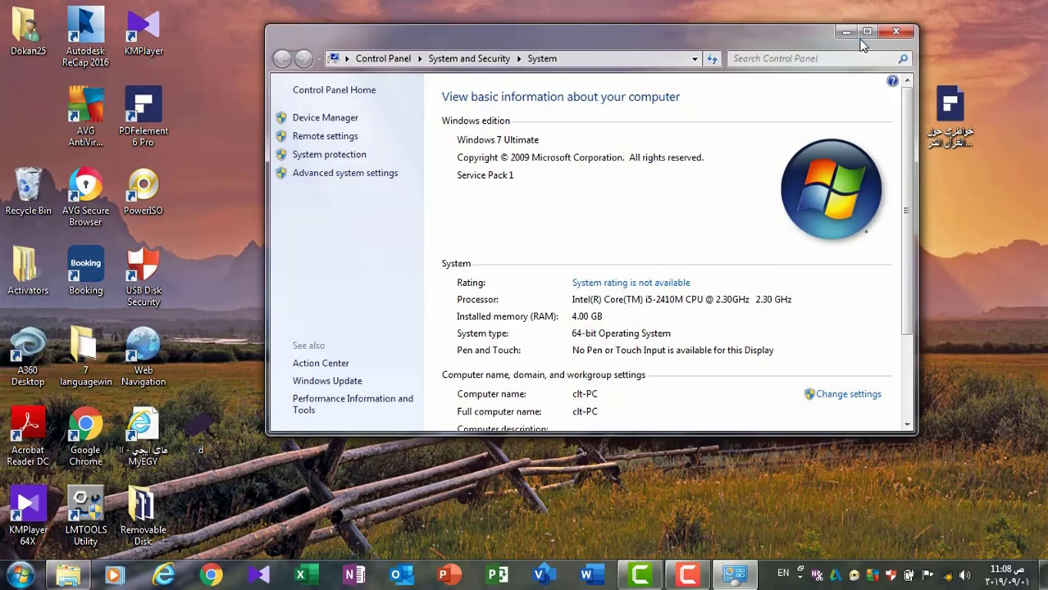
pyautogui.click(865, 32)
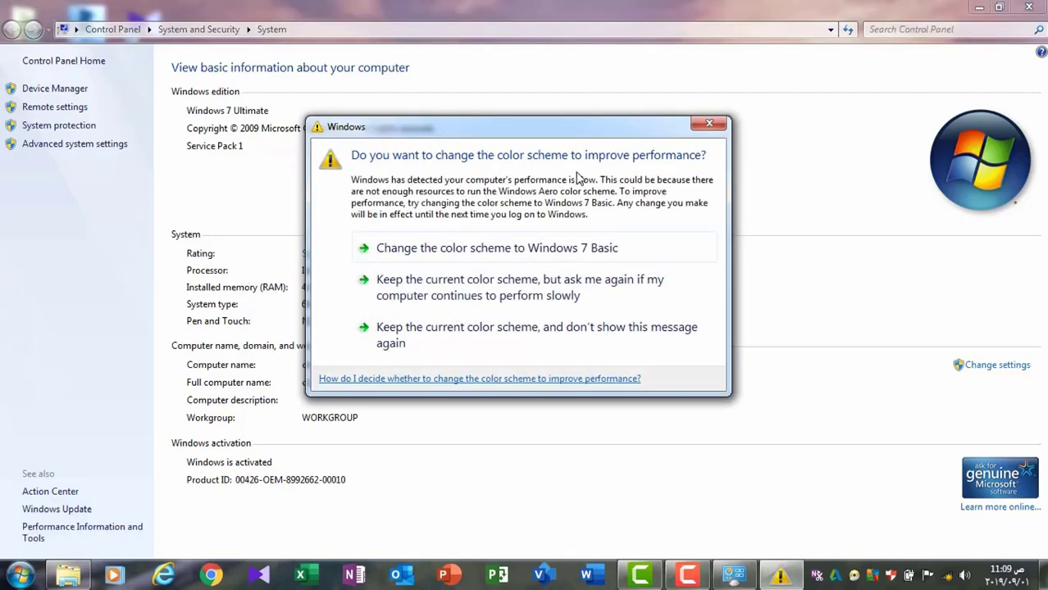
pyautogui.click(707, 127)
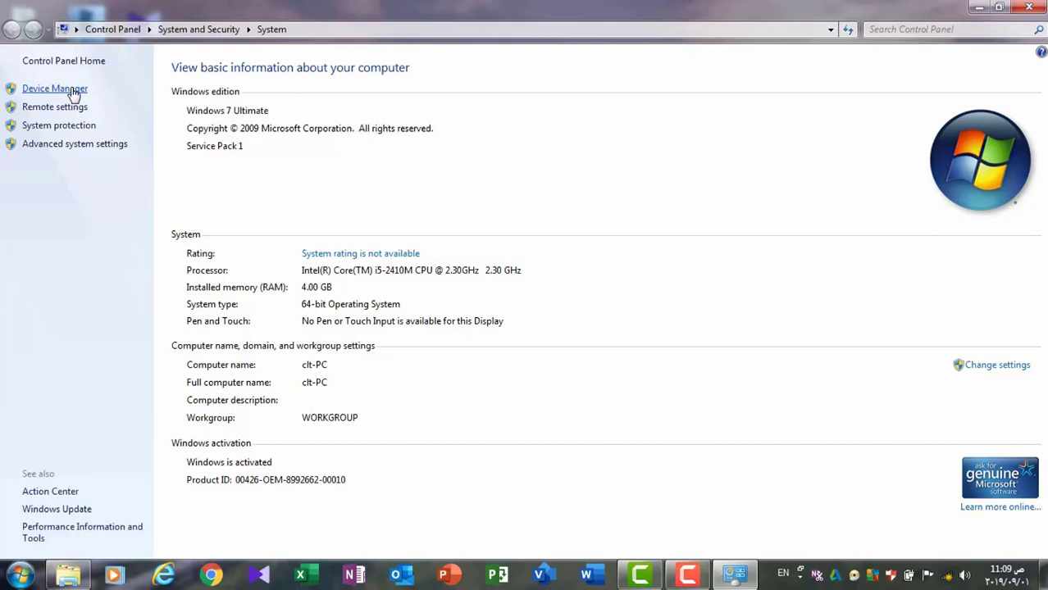
# In Device Manager, expand Display adapters and inspect the AMD Radeon HD 7400M Series properties
pyautogui.click(74, 90)
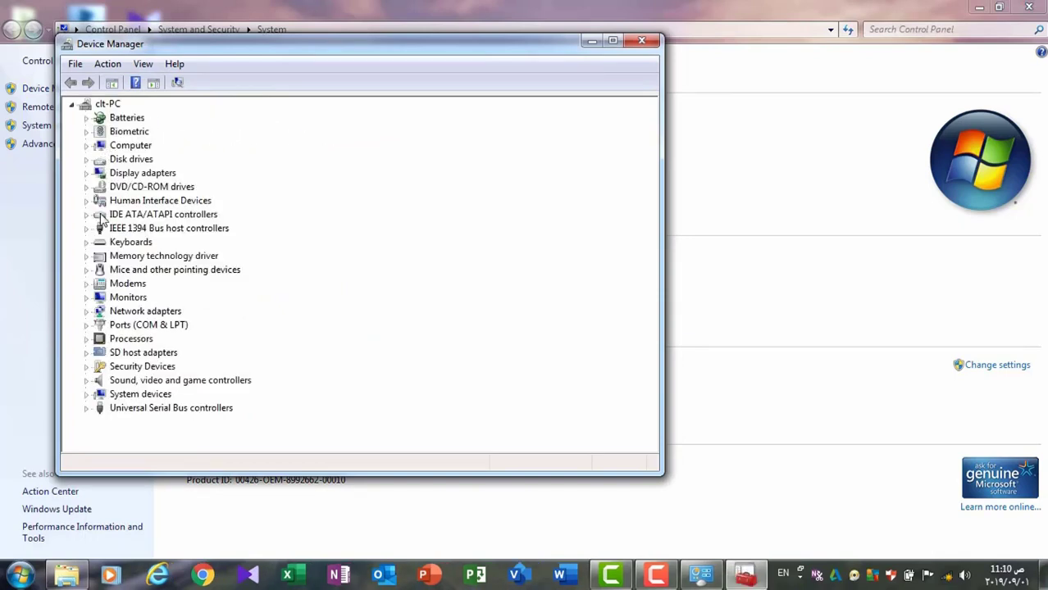
pyautogui.click(86, 147)
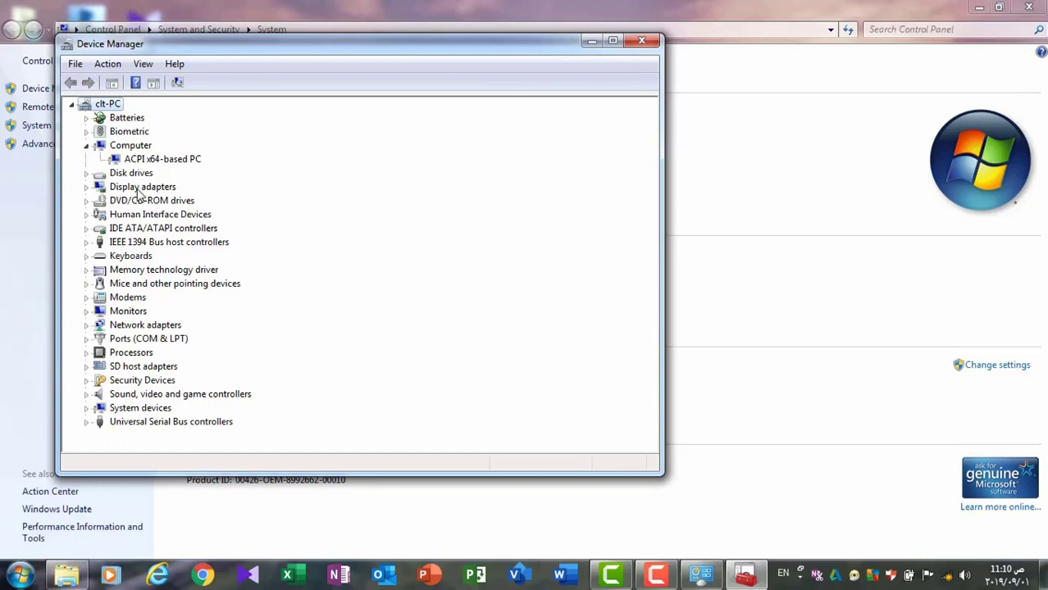
pyautogui.click(86, 145)
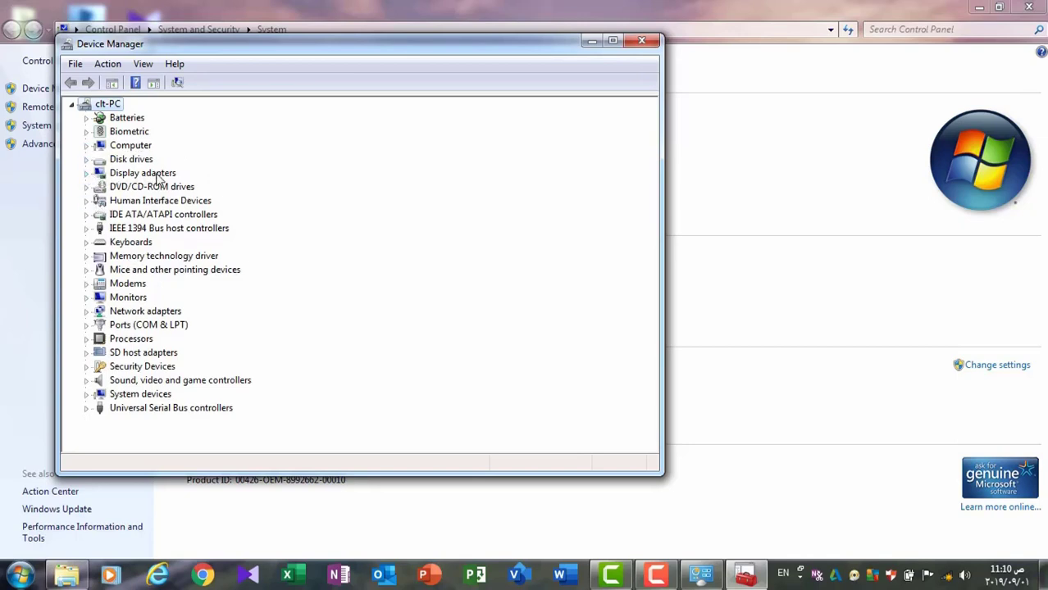
pyautogui.click(86, 173)
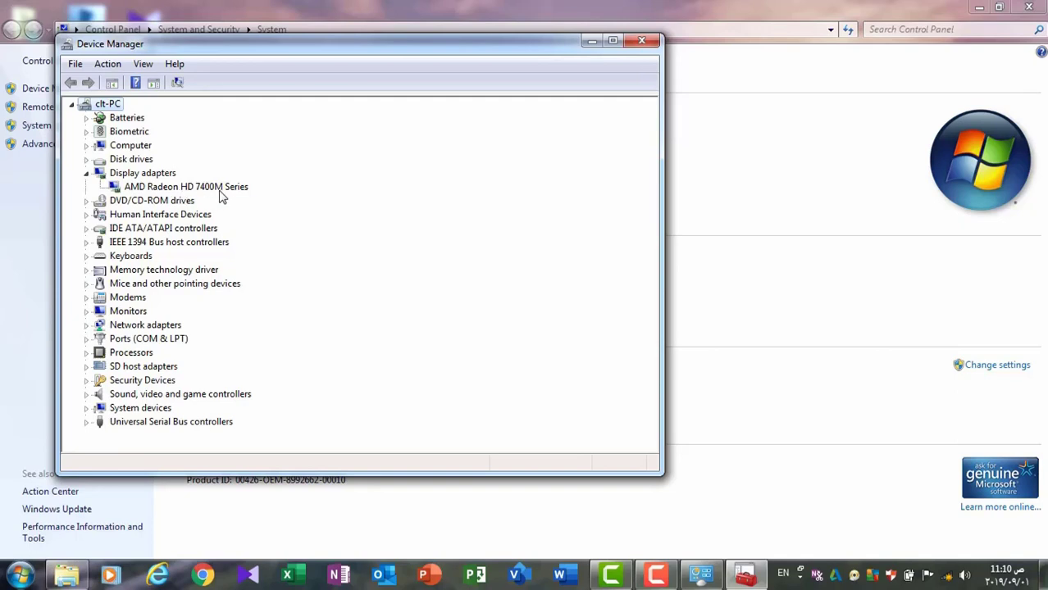
pyautogui.rightClick(219, 191)
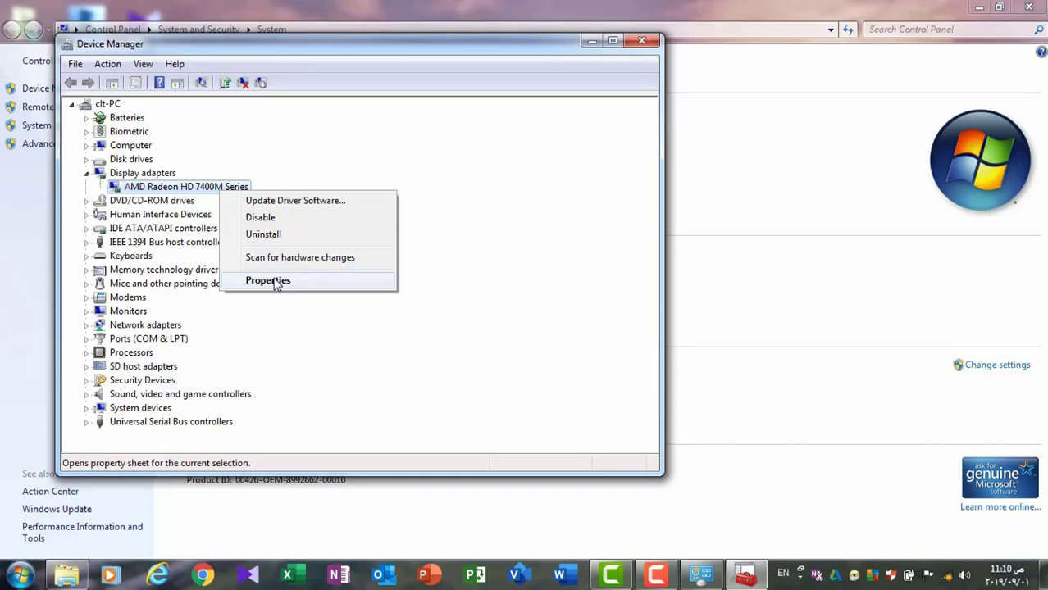
pyautogui.click(268, 280)
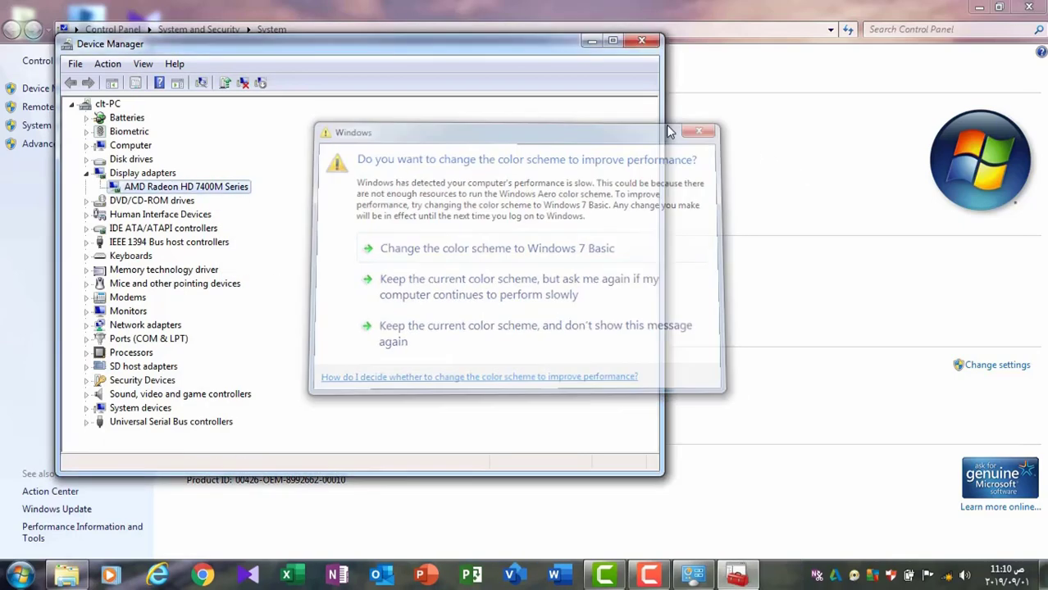
pyautogui.rightClick(223, 187)
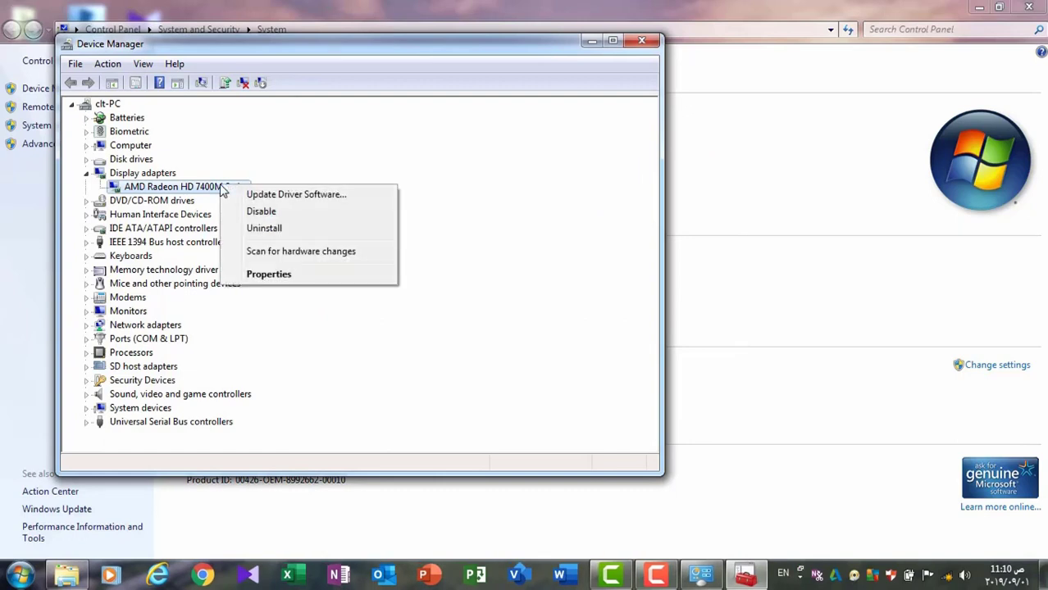
pyautogui.click(268, 275)
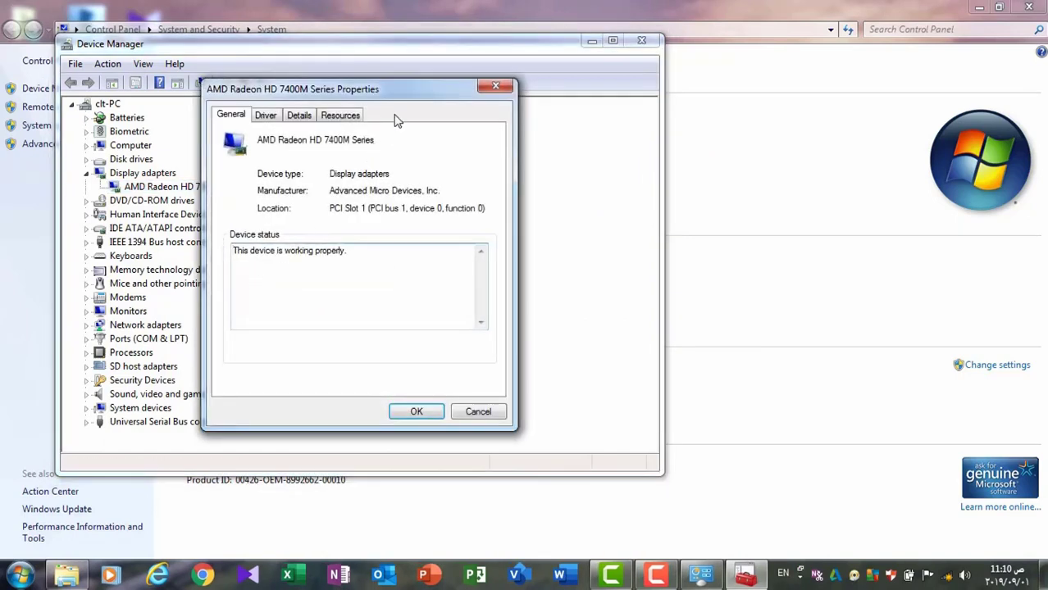
pyautogui.moveTo(416, 90); pyautogui.dragTo(554, 90)
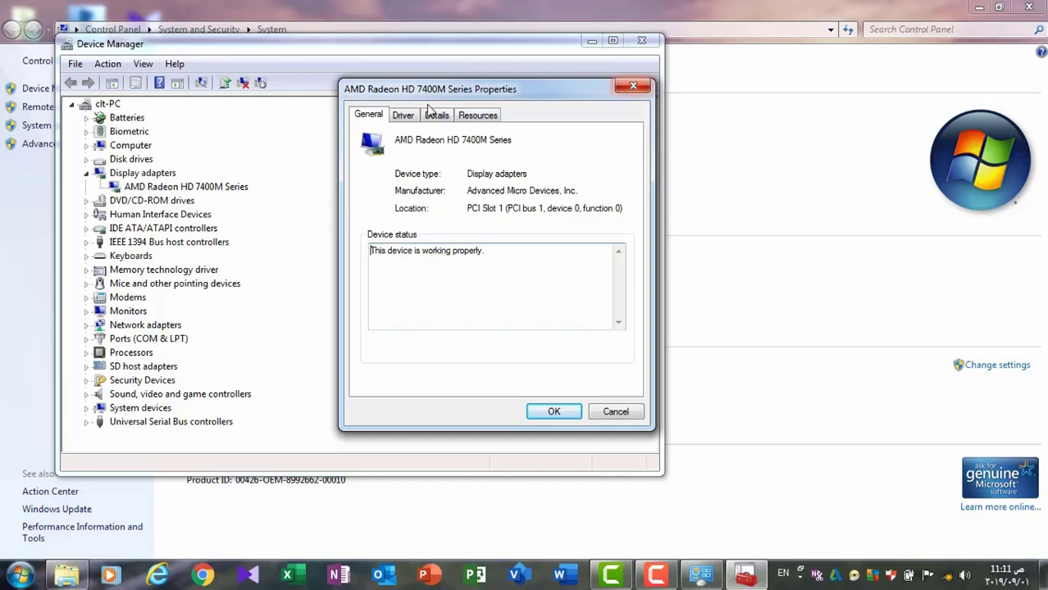
pyautogui.click(632, 87)
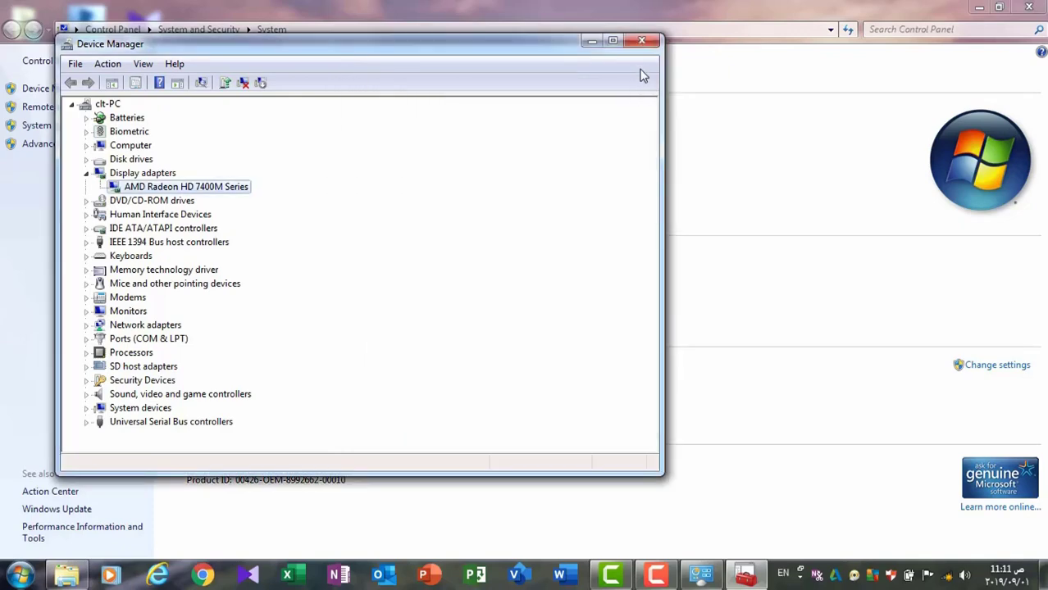
pyautogui.click(641, 41)
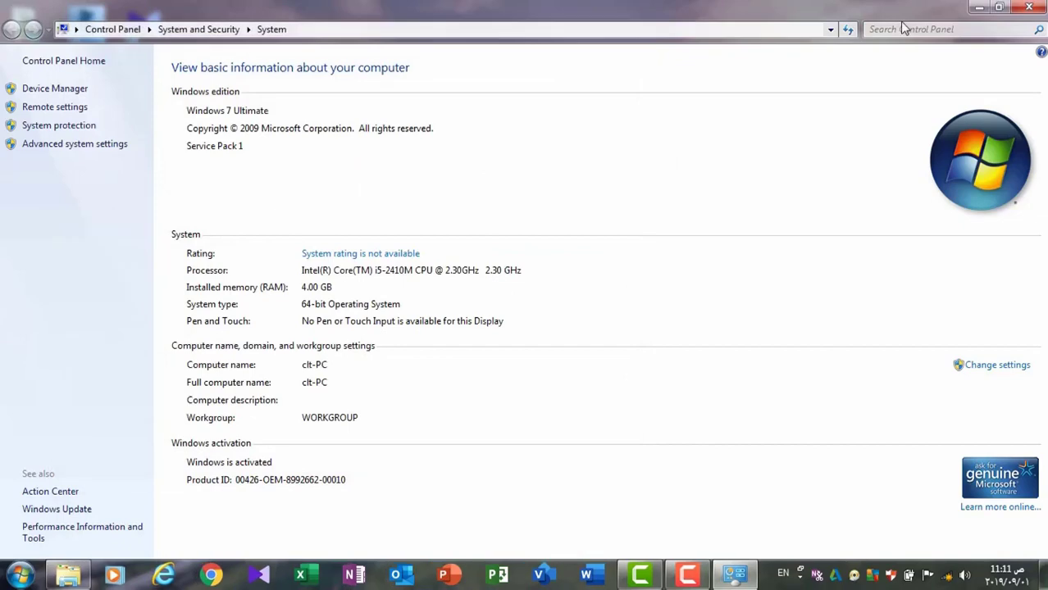
# Close the System window and select the blender shortcut on the desktop
pyautogui.click(1028, 8)
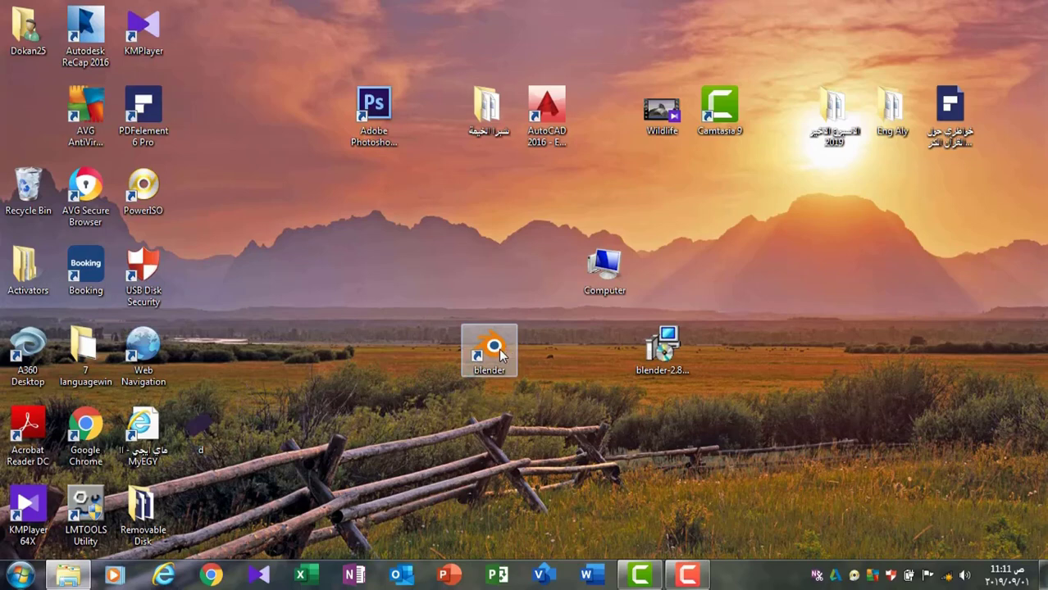
pyautogui.click(501, 352)
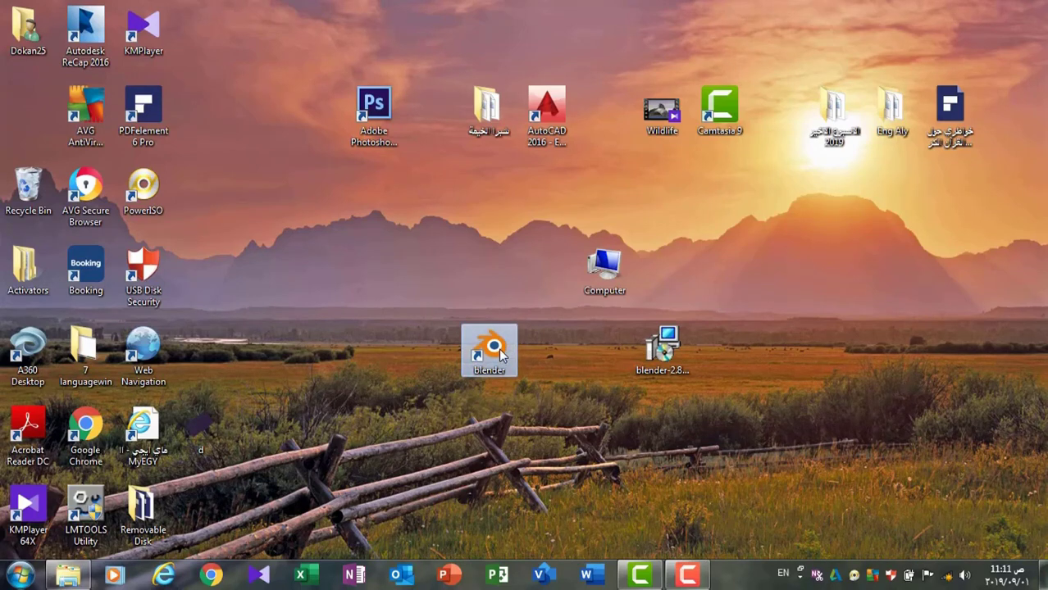
# Launch Blender 2.80 from the desktop shortcut and move its console window aside
pyautogui.doubleClick(501, 353)
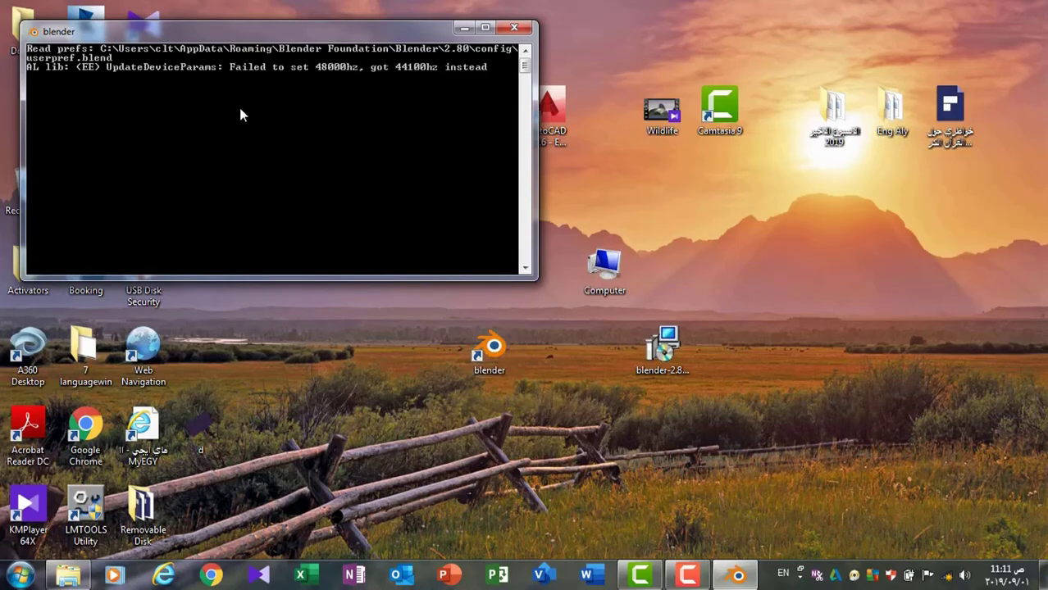
pyautogui.moveTo(353, 38); pyautogui.dragTo(502, 109)
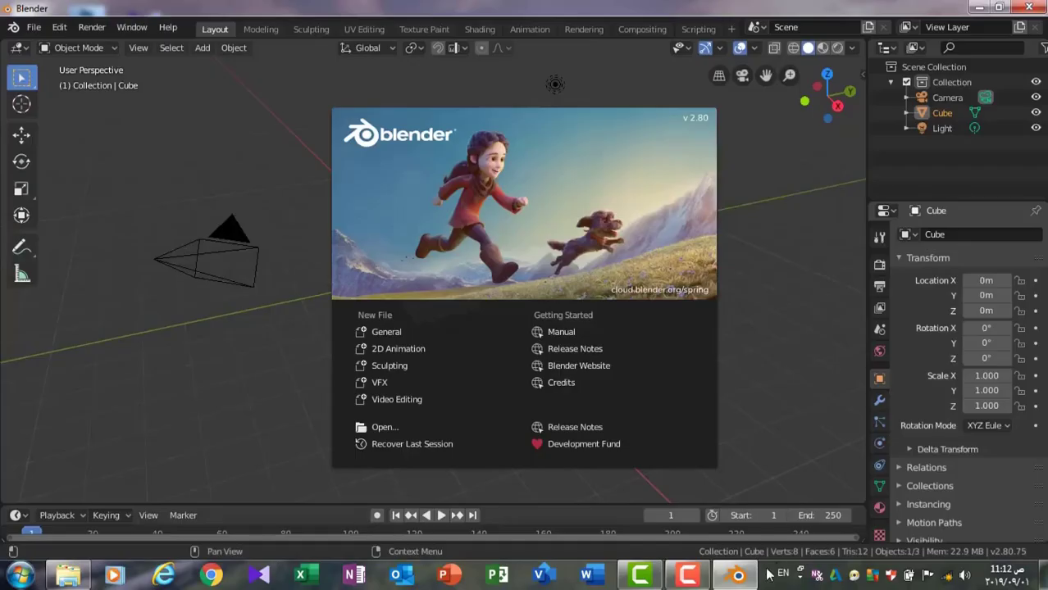
# Minimize Blender so the desktop with the blender shortcut and installer icon shows
pyautogui.click(678, 581)
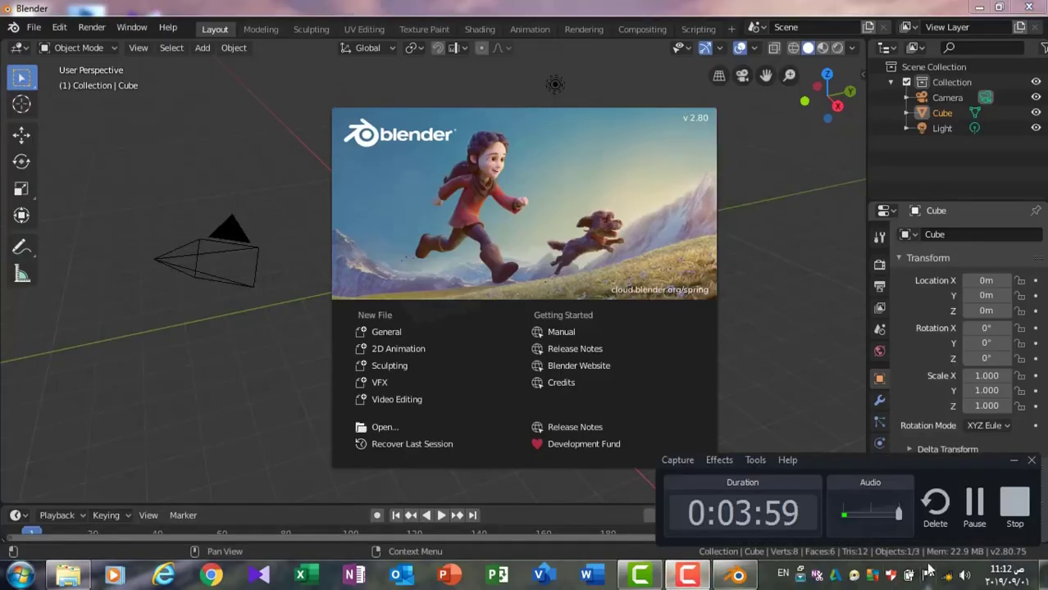
pyautogui.click(1013, 460)
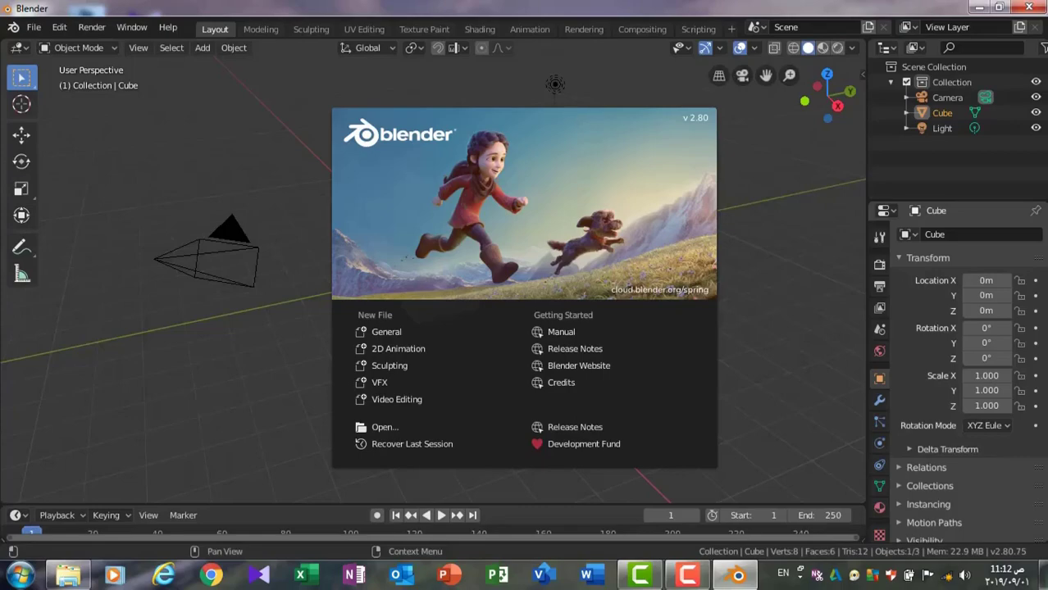
pyautogui.click(978, 8)
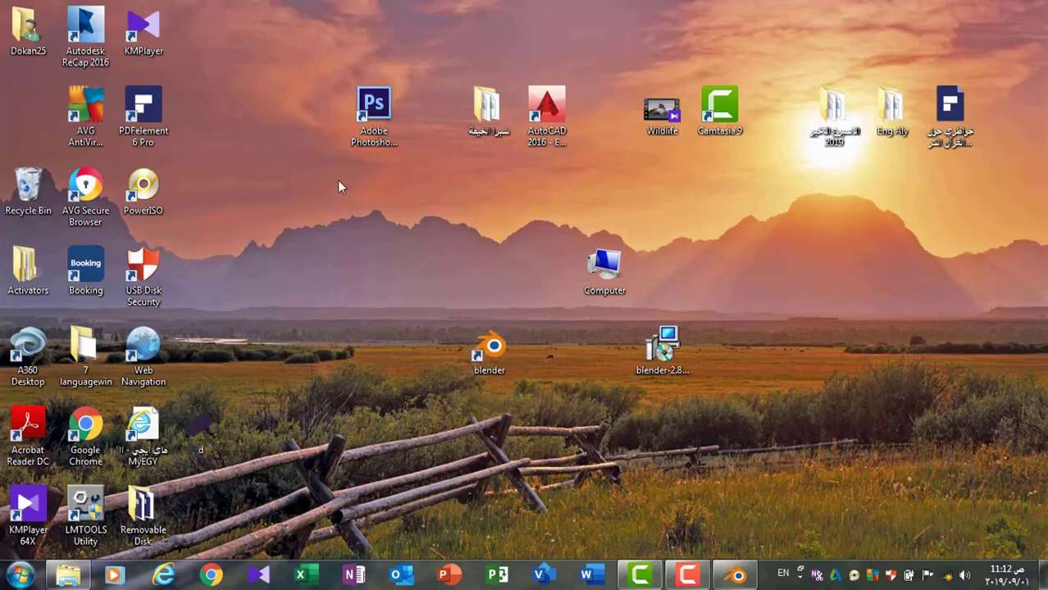
# View the Computer's System properties, then minimize it and Blender to show the desktop
pyautogui.rightClick(592, 261)
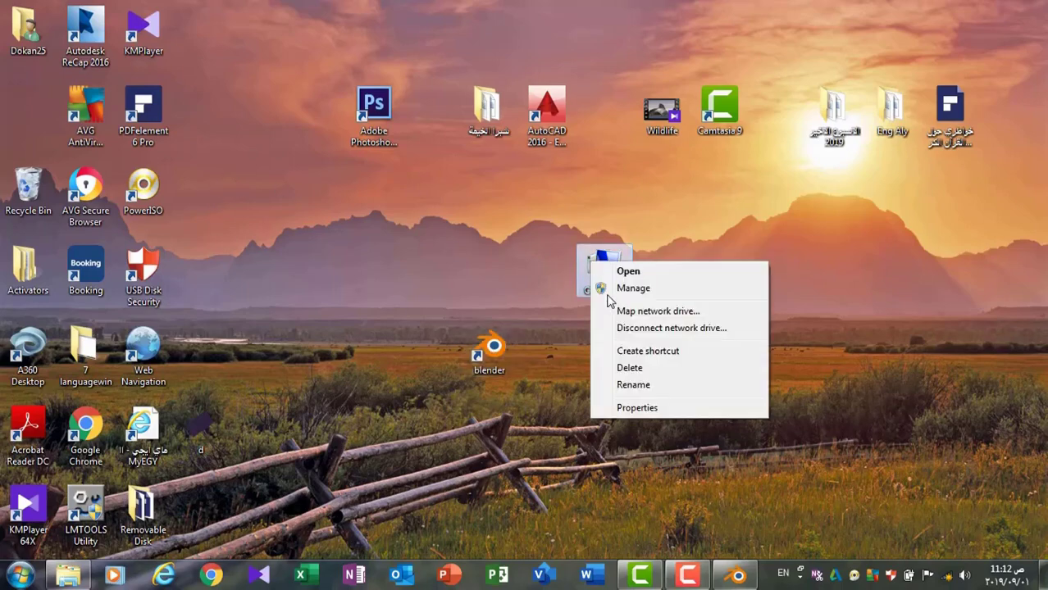
pyautogui.click(663, 403)
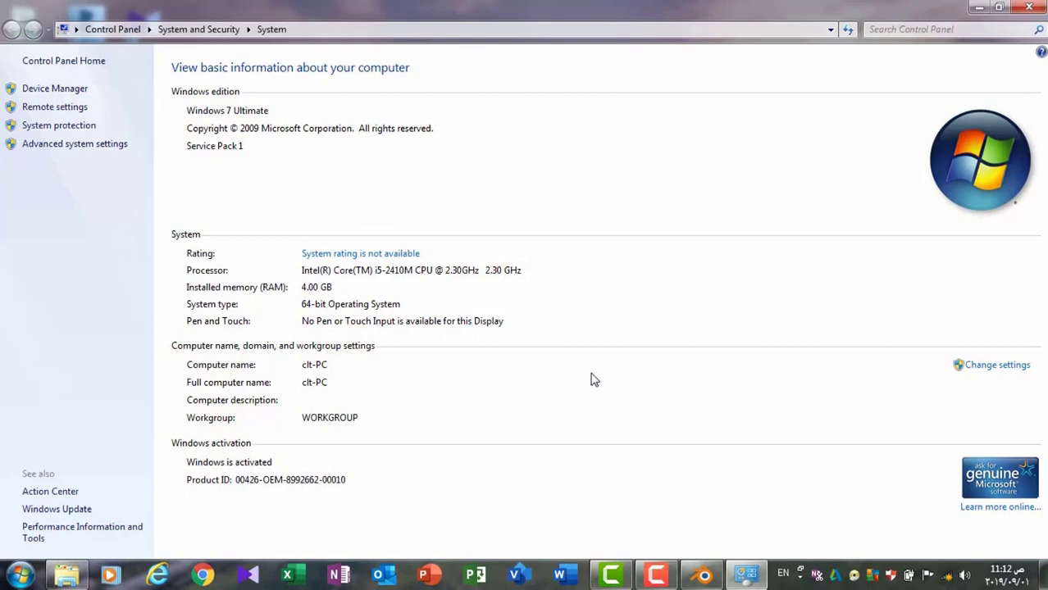
pyautogui.click(978, 8)
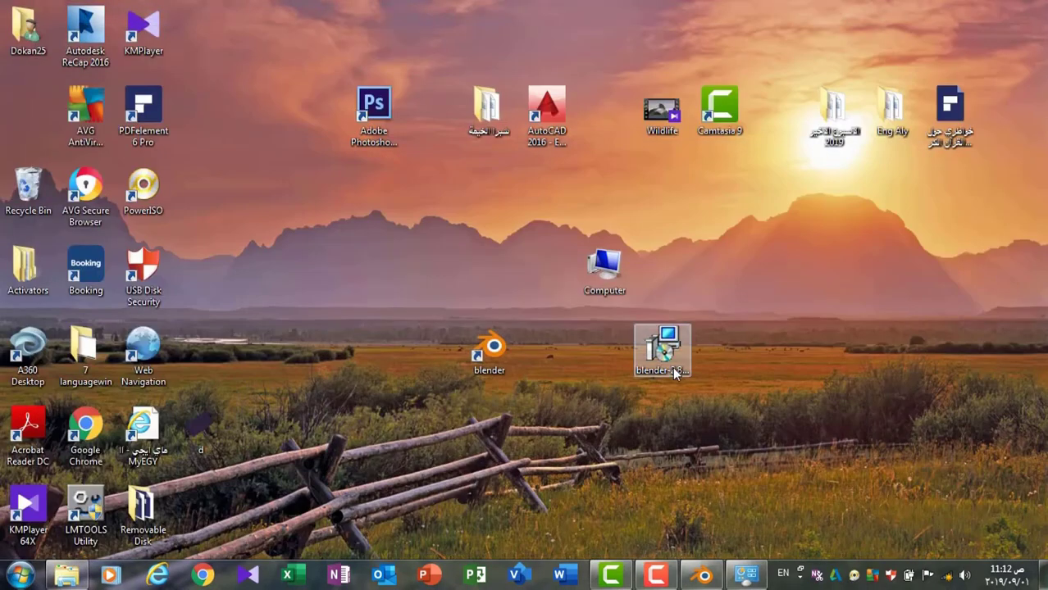
pyautogui.click(717, 578)
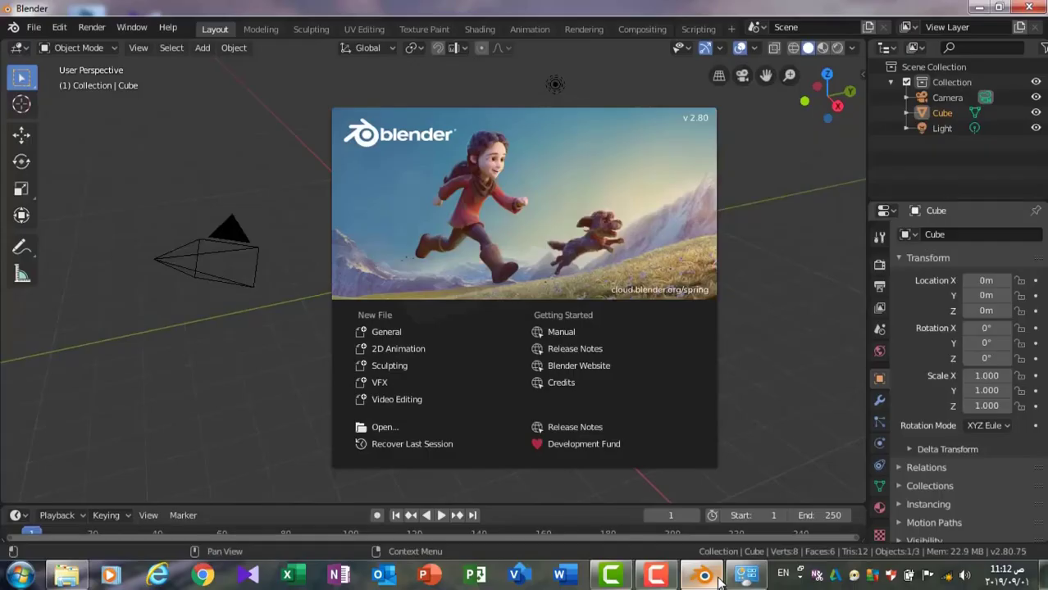
pyautogui.click(975, 8)
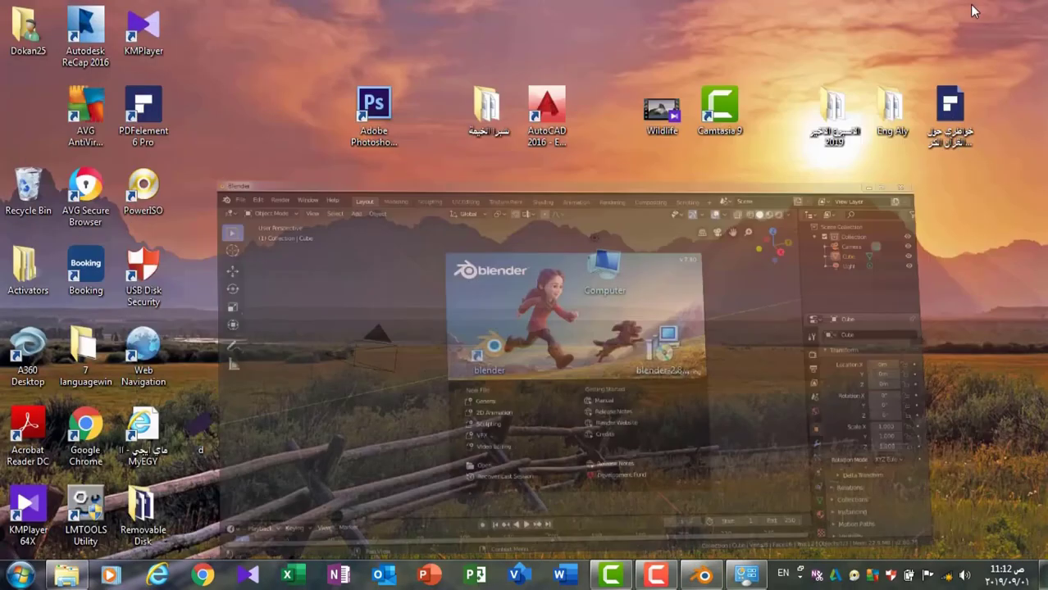
# Open Device Manager from the Computer's System properties
pyautogui.click(600, 271)
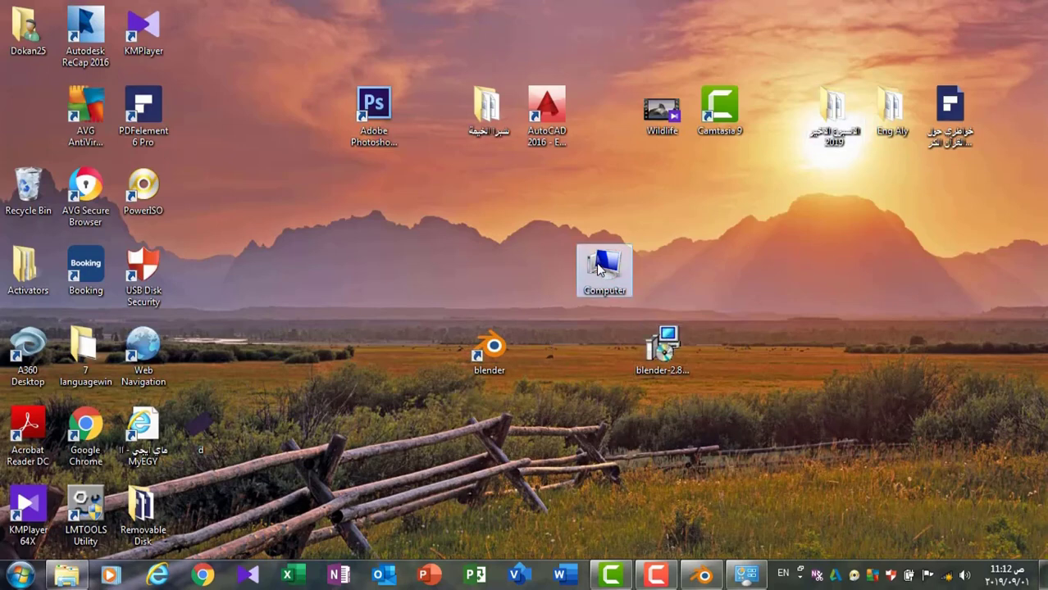
pyautogui.rightClick(599, 271)
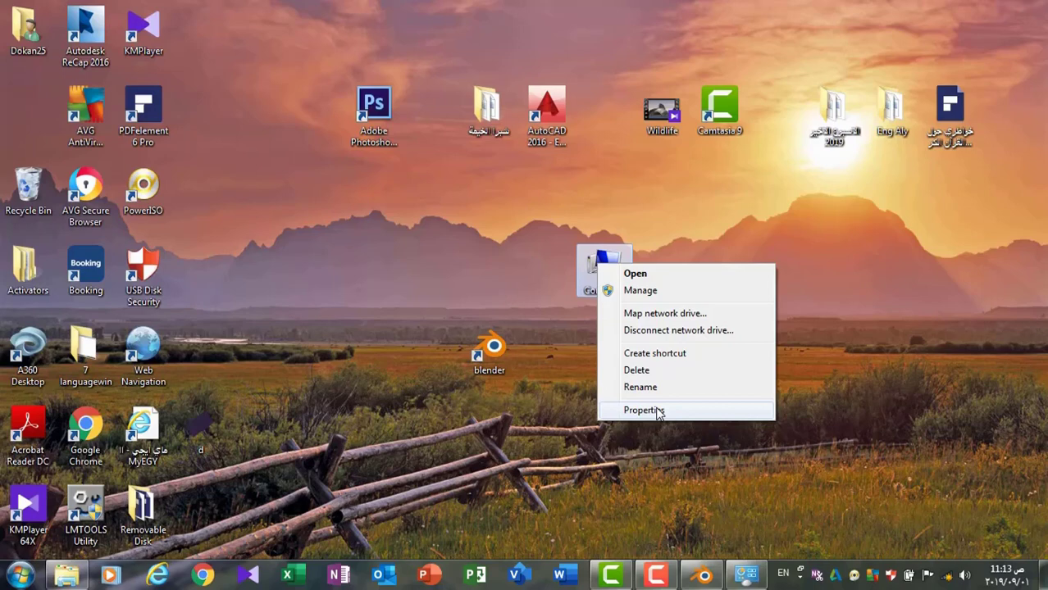
pyautogui.click(659, 411)
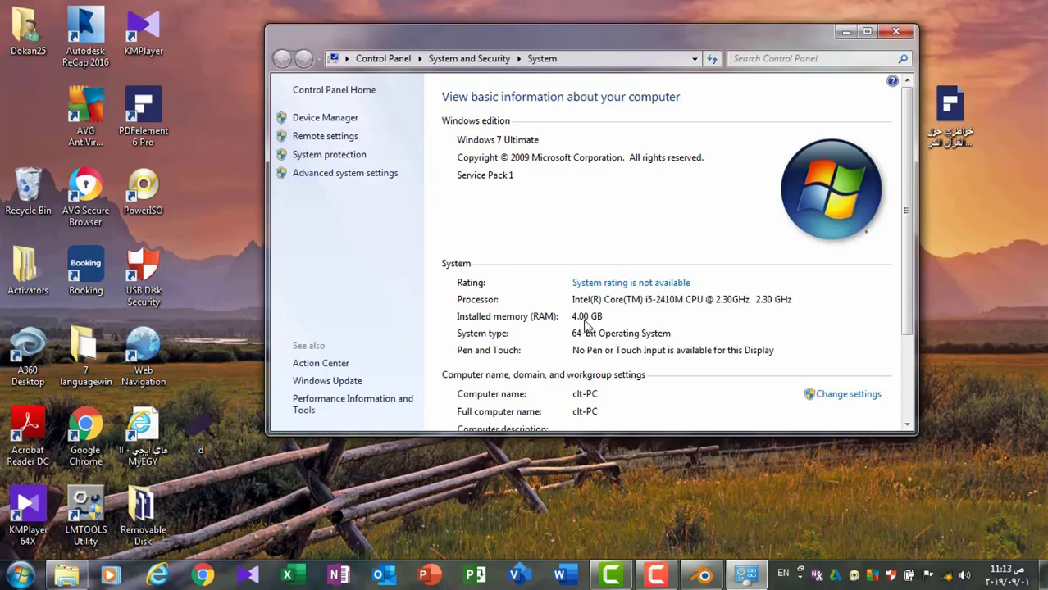
pyautogui.click(323, 120)
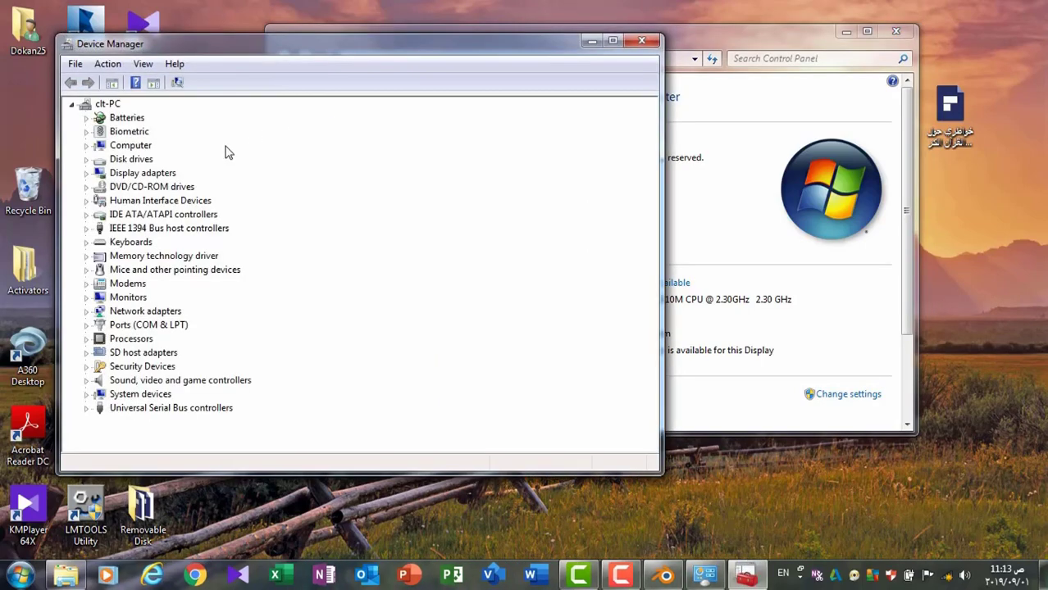
# Check the AMD Radeon HD 7400M Series adapter properties, then close Device Manager
pyautogui.click(87, 173)
pyautogui.click(135, 187)
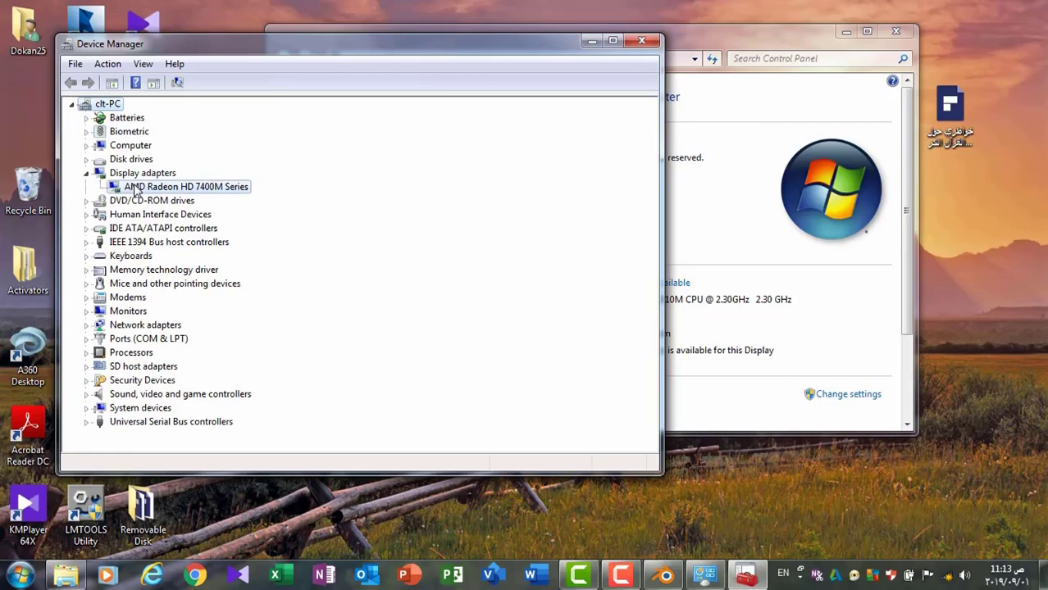
pyautogui.rightClick(135, 188)
pyautogui.click(254, 276)
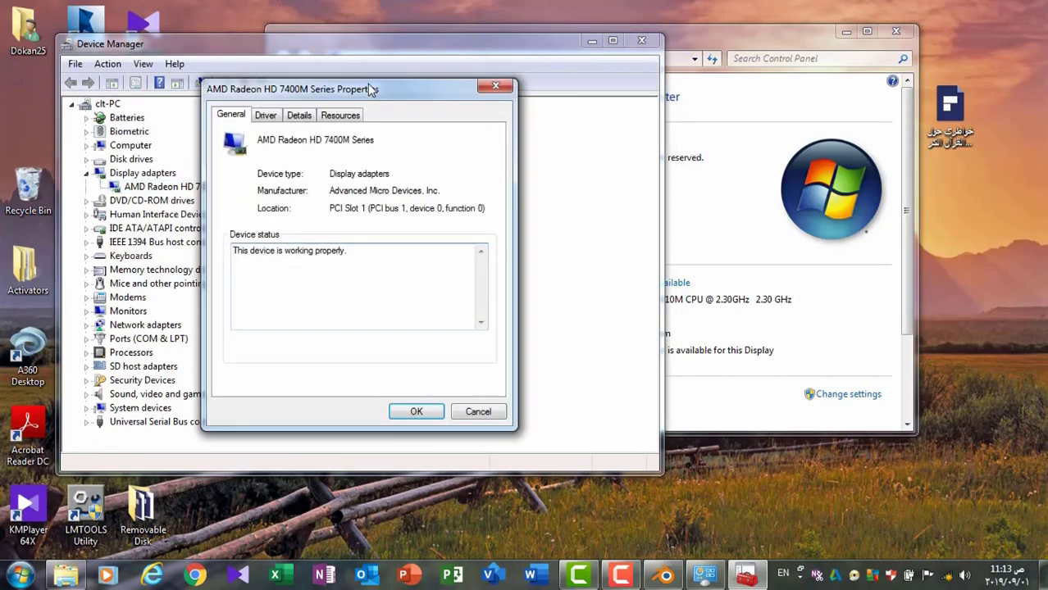
pyautogui.moveTo(369, 89); pyautogui.dragTo(413, 95)
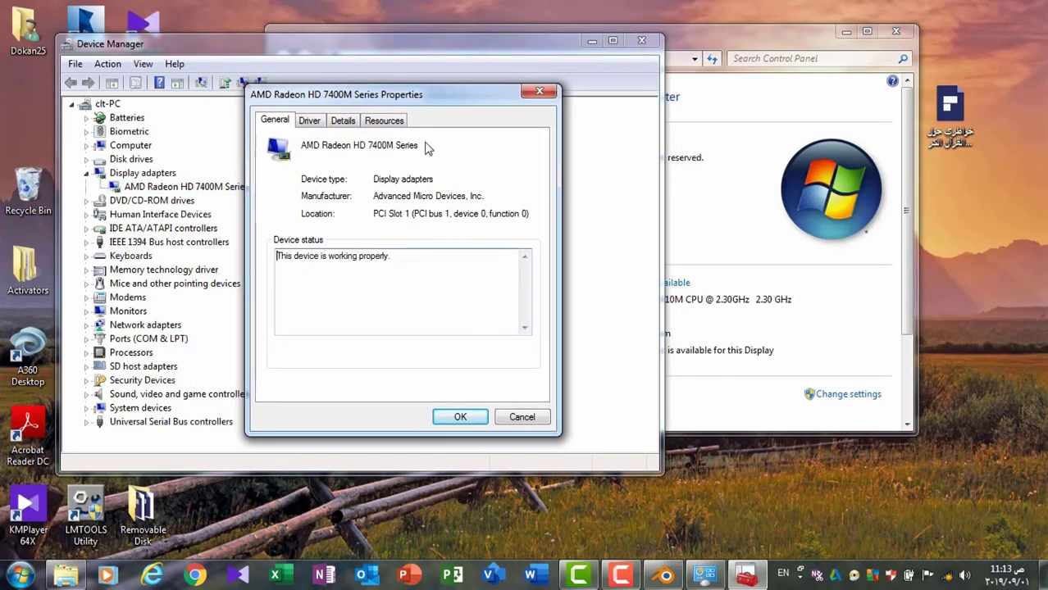
pyautogui.click(522, 417)
pyautogui.click(641, 40)
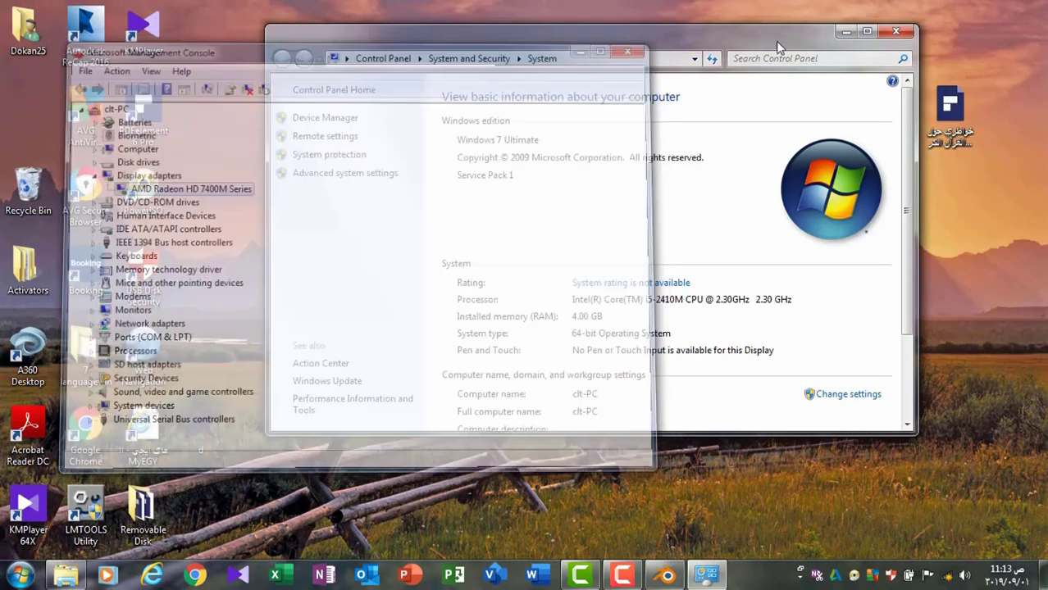
# Close the System window and bring Blender 2.80 back from the taskbar
pyautogui.click(895, 31)
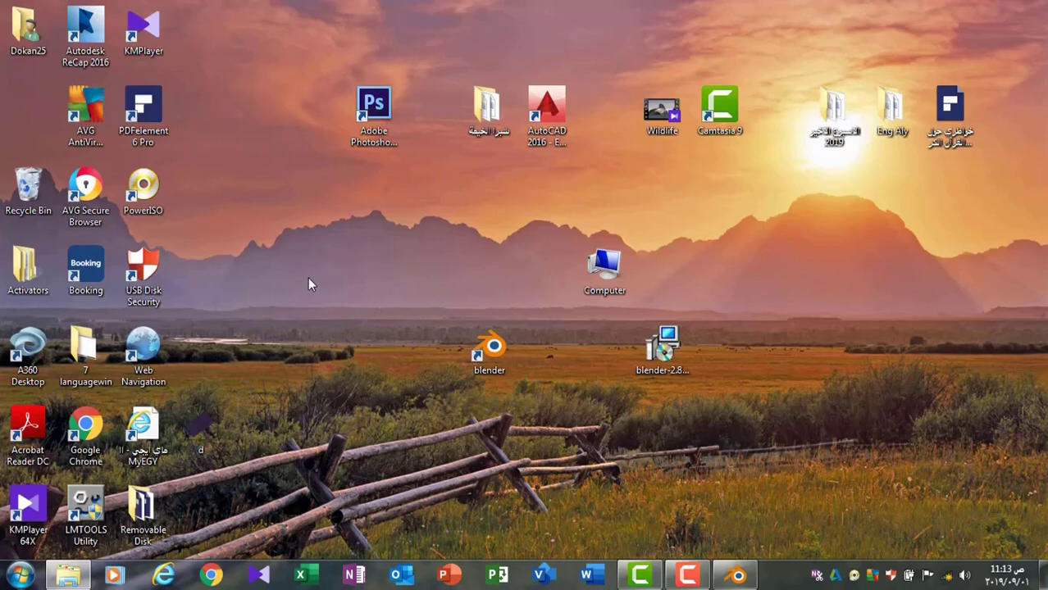
pyautogui.click(742, 578)
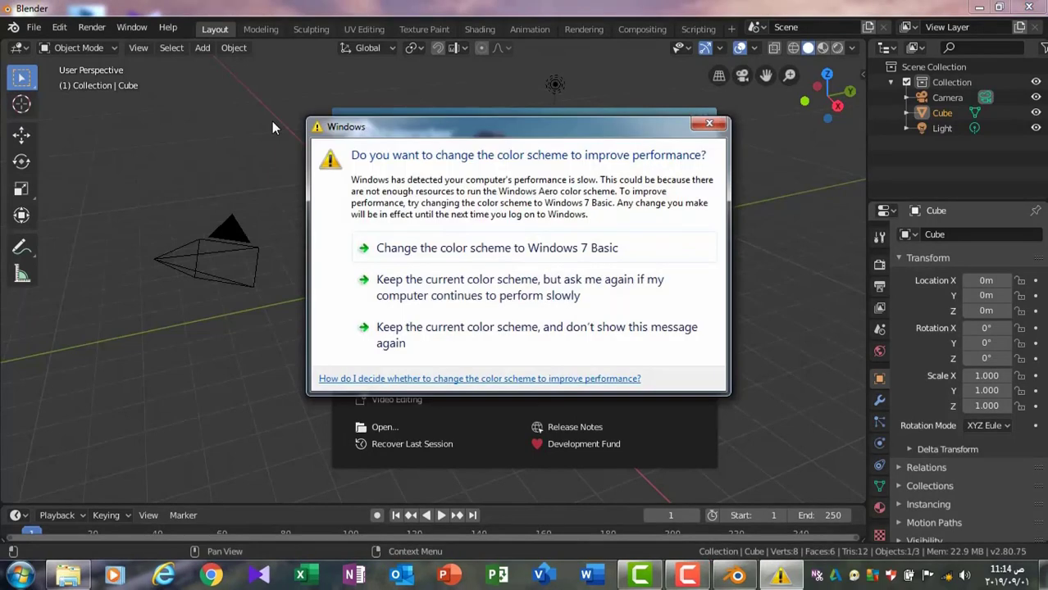
# Close the Windows color scheme performance prompt over the Blender splash screen
pyautogui.click(710, 123)
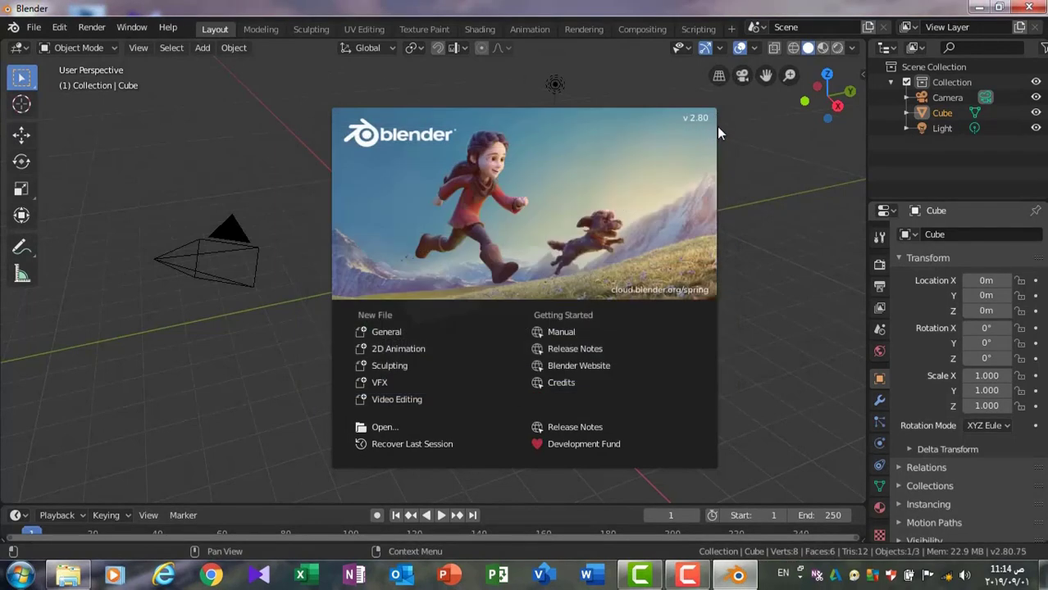